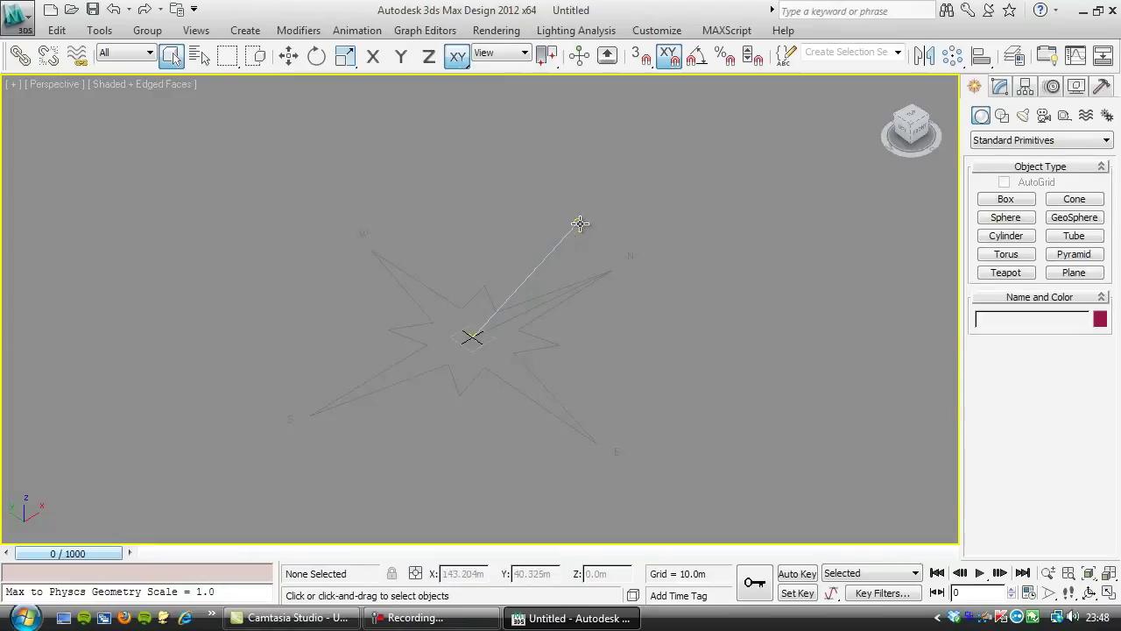
# Step: Start a render of the perspective view, then cancel it and close the frame window
pyautogui.click(511, 31)
pyautogui.click(509, 48)
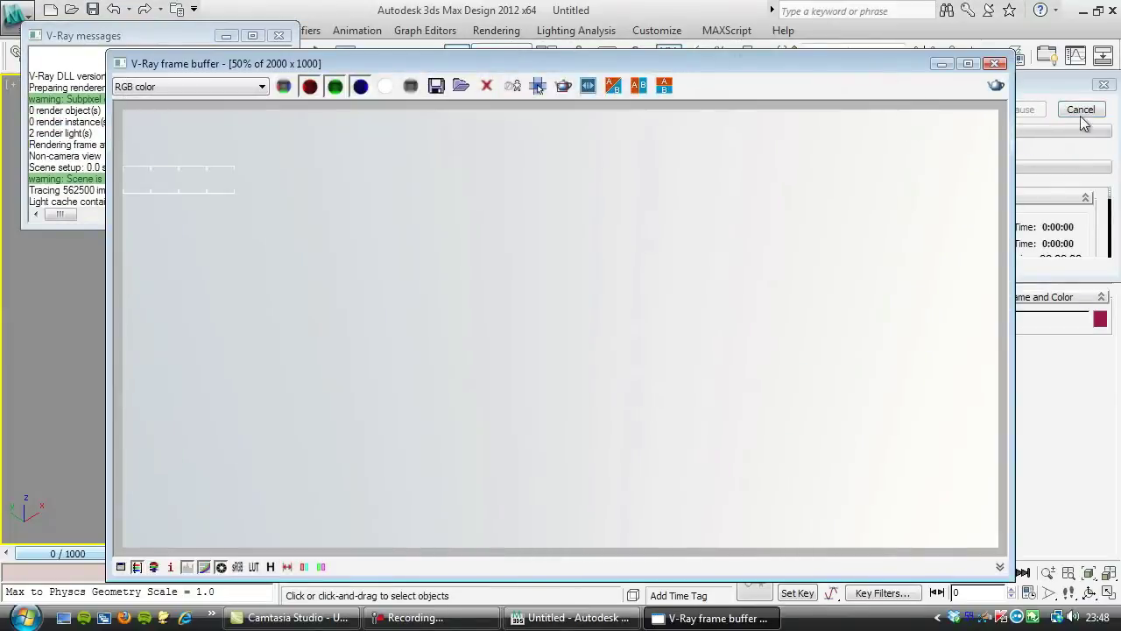
pyautogui.click(1082, 112)
pyautogui.click(996, 64)
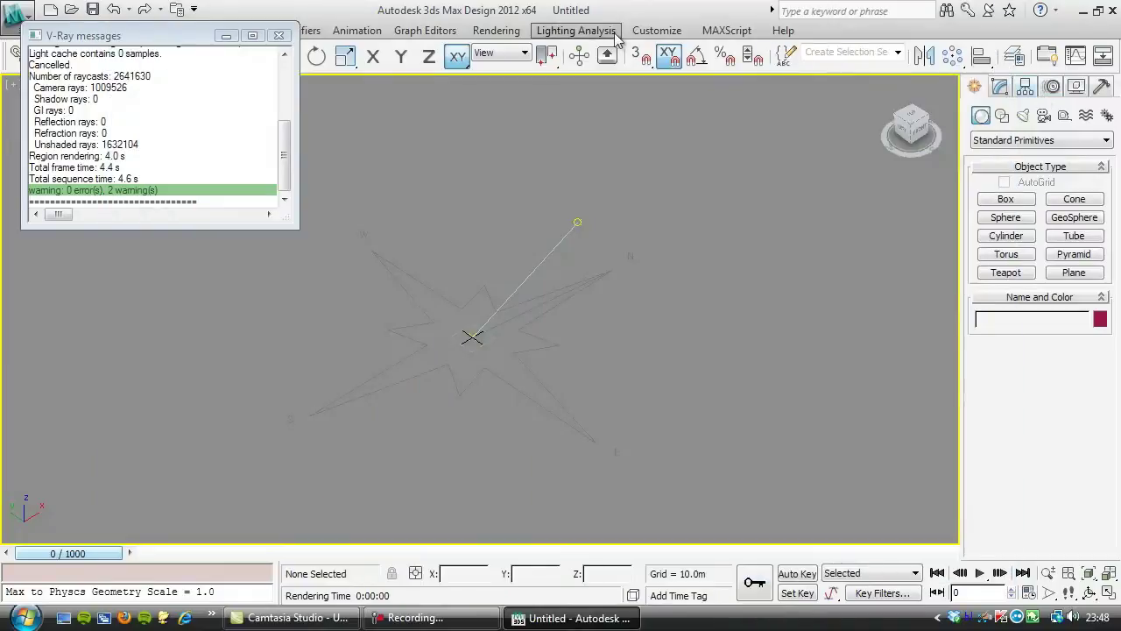
# Step: Review the V-Ray render settings, then close them and the V-Ray message log
pyautogui.click(575, 30)
pyautogui.moveTo(503, 39)
pyautogui.click(521, 71)
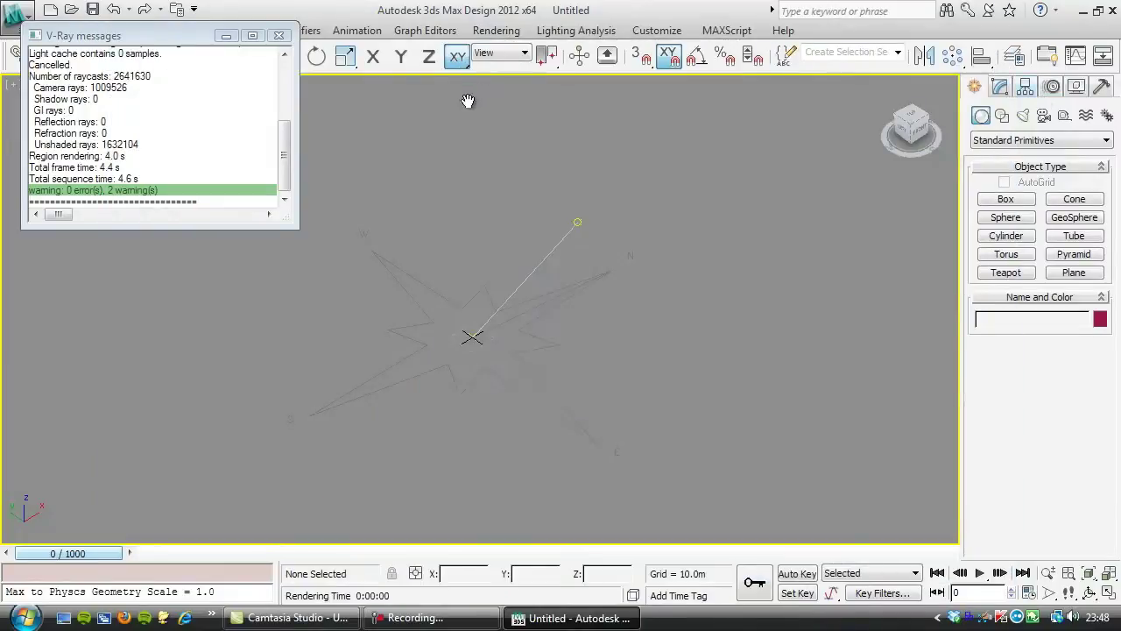
pyautogui.click(323, 46)
pyautogui.click(257, 46)
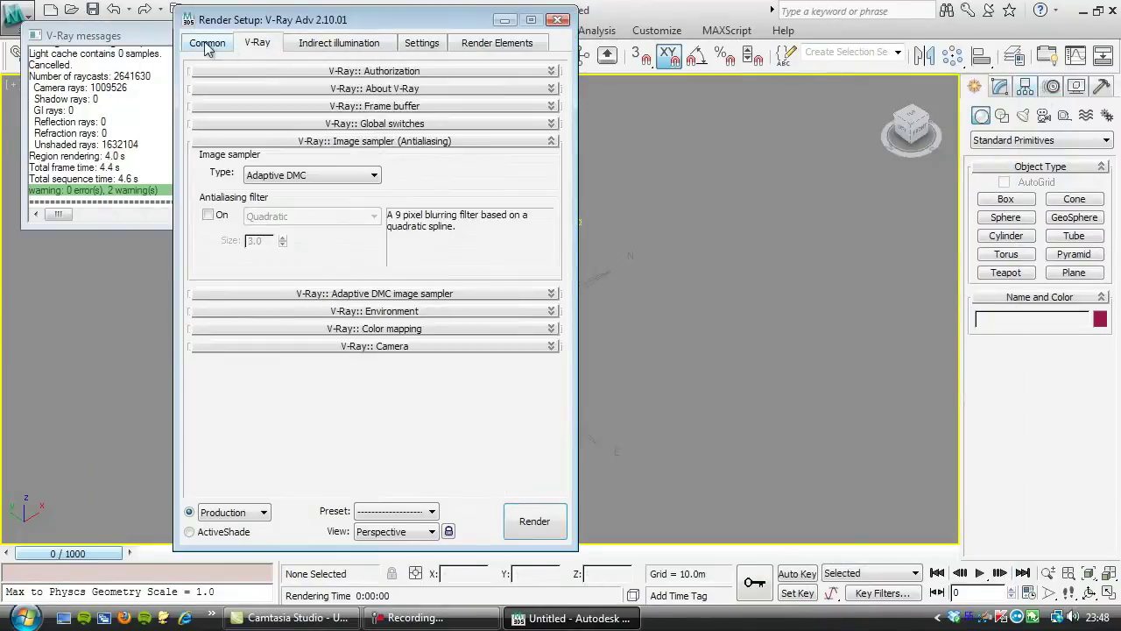
pyautogui.click(558, 20)
pyautogui.click(280, 36)
# Step: Confirm in Units Setup that the system unit scale is 1 unit = 1.0 metres
pyautogui.click(552, 31)
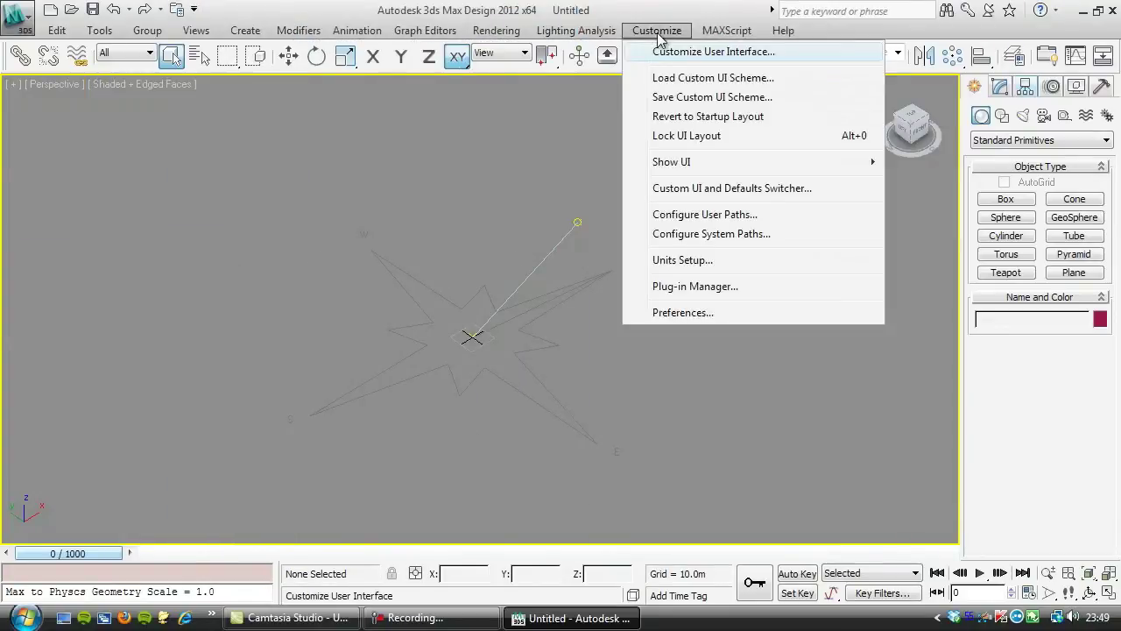
pyautogui.click(693, 260)
pyautogui.click(533, 166)
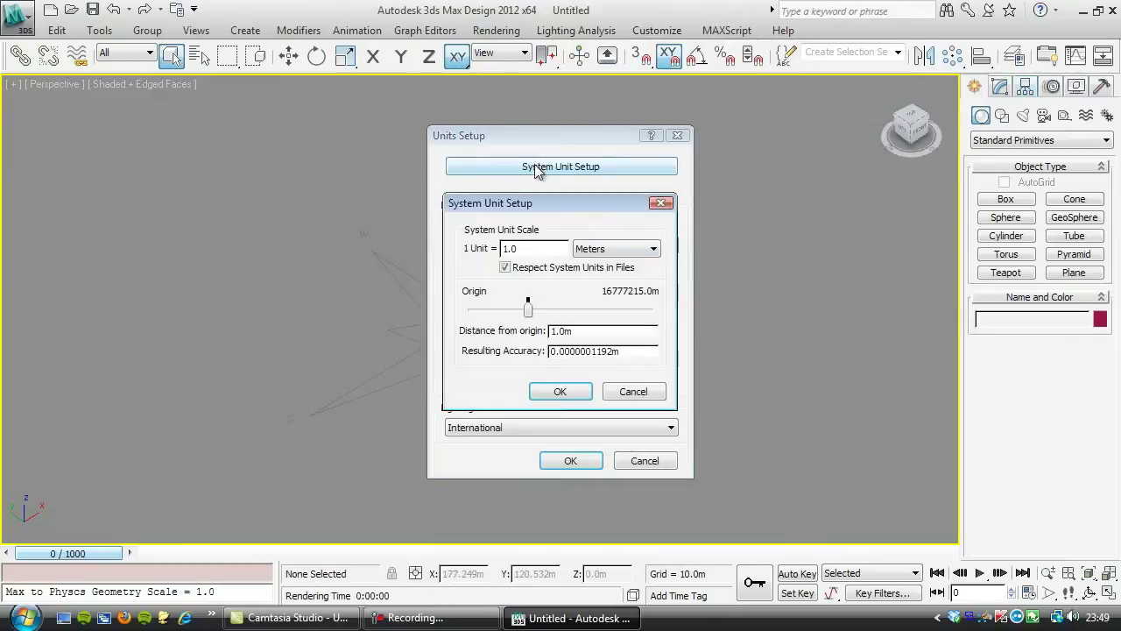
pyautogui.click(560, 393)
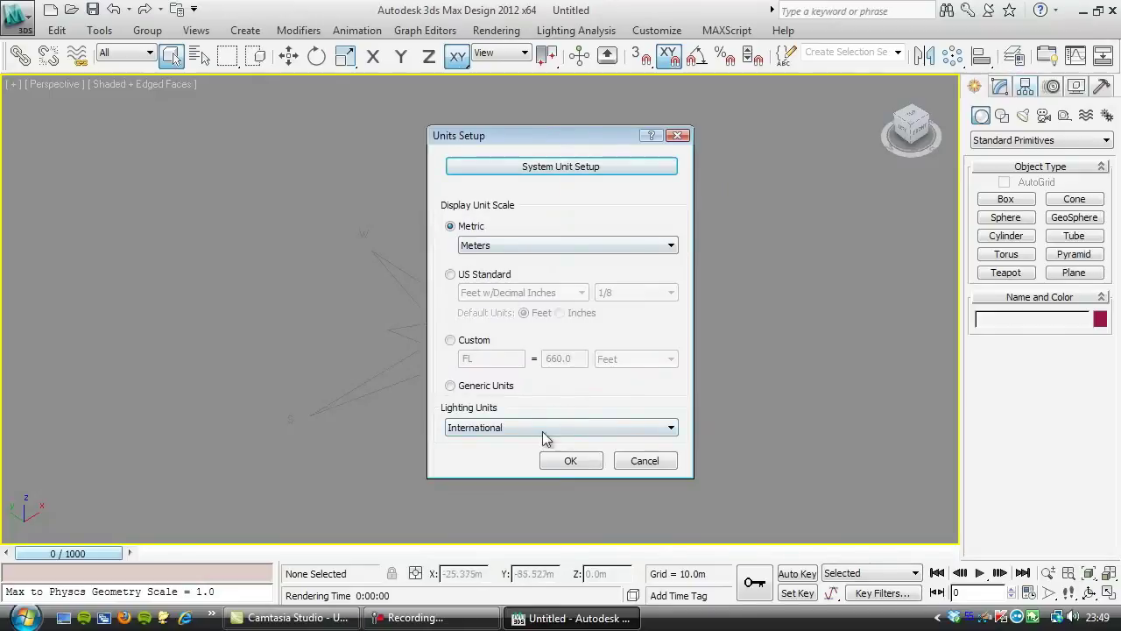
pyautogui.click(568, 461)
pyautogui.moveTo(413, 338); pyautogui.dragTo(393, 320, button='middle')
# Step: Start opening a scene without saving, and pick Maxstart.max in the scenes folder
pyautogui.click(14, 17)
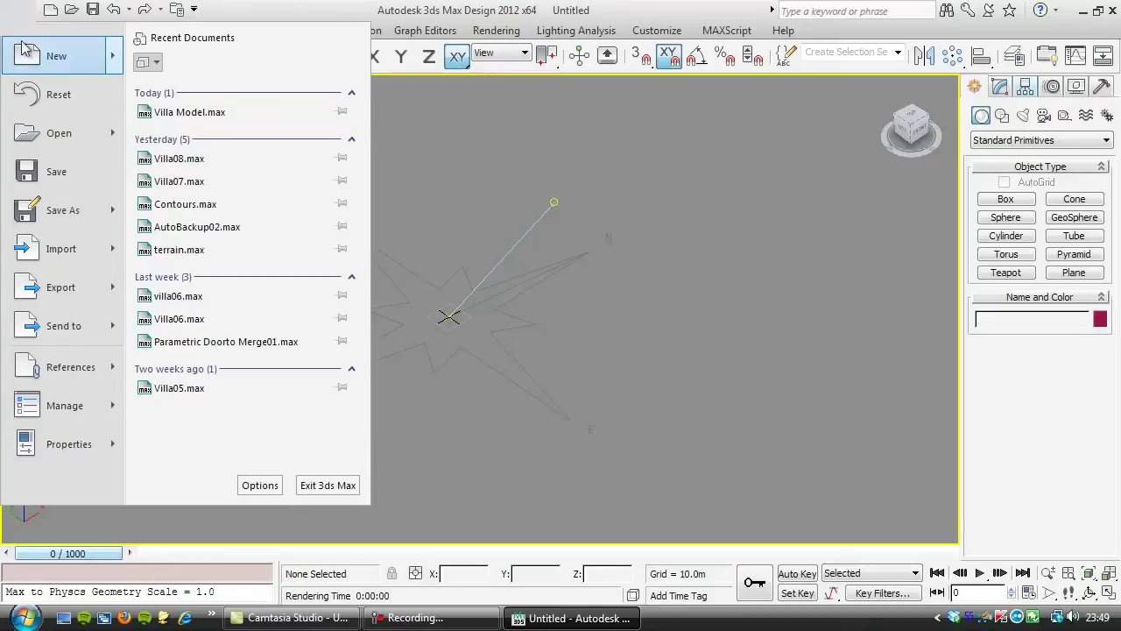
pyautogui.click(43, 131)
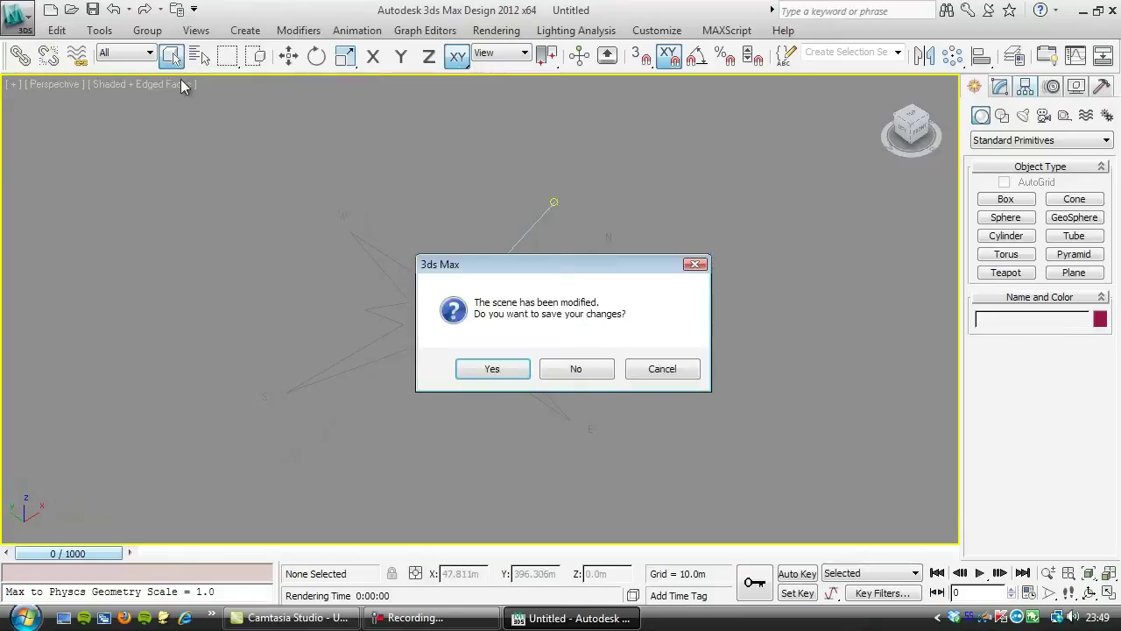
pyautogui.click(574, 369)
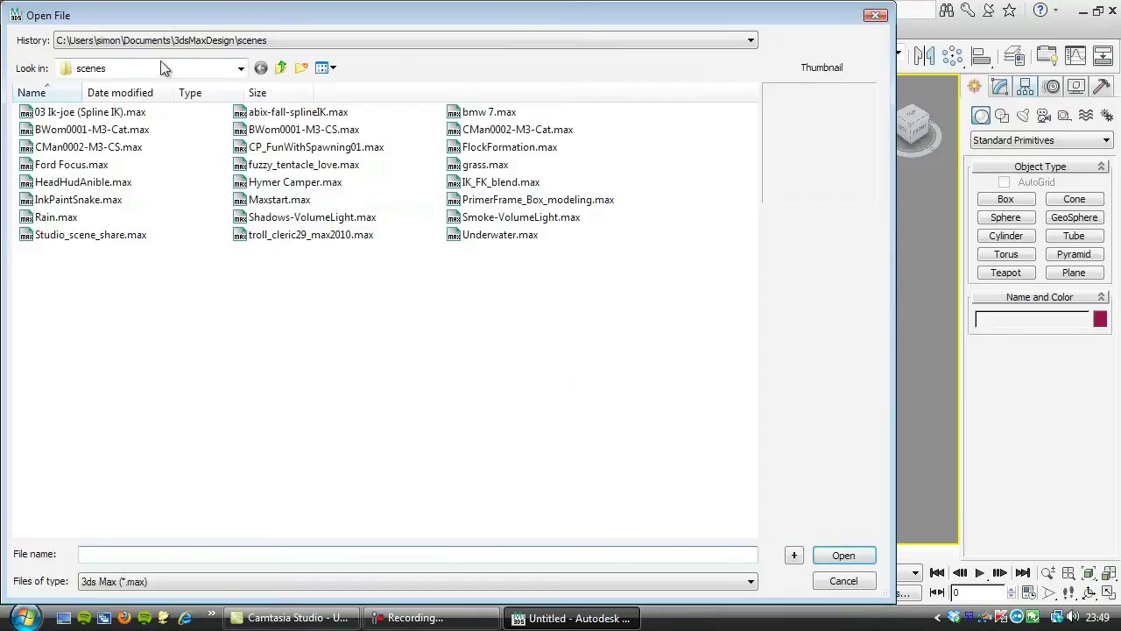
pyautogui.click(250, 42)
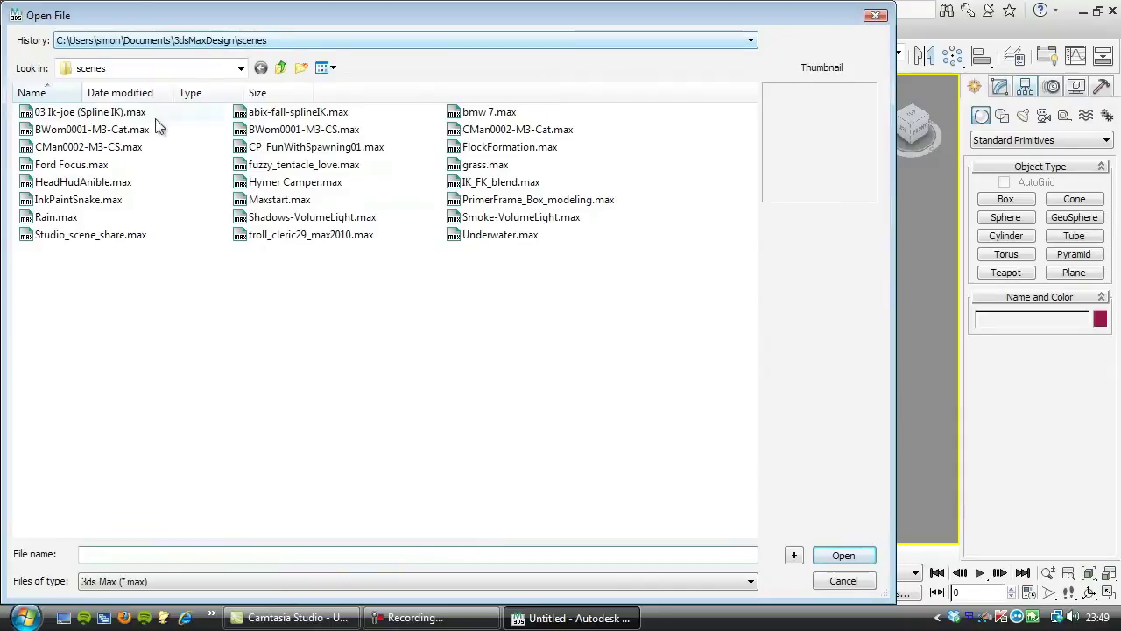
pyautogui.click(275, 200)
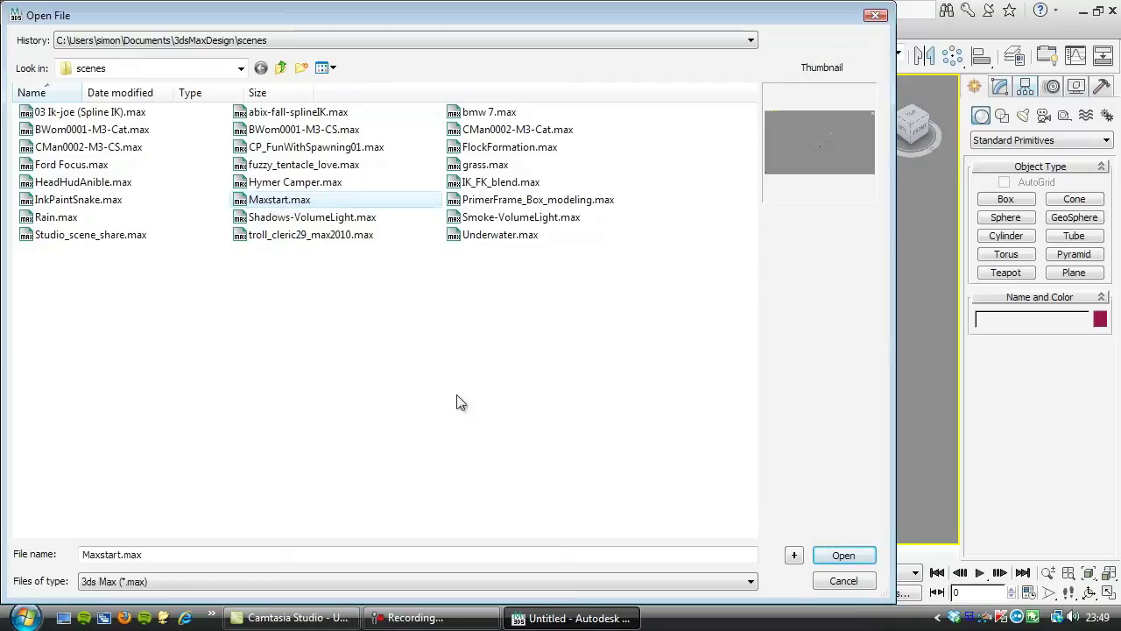
# Step: Cancel the Open File dialog, then window-select both compass groups and delete them
pyautogui.click(844, 581)
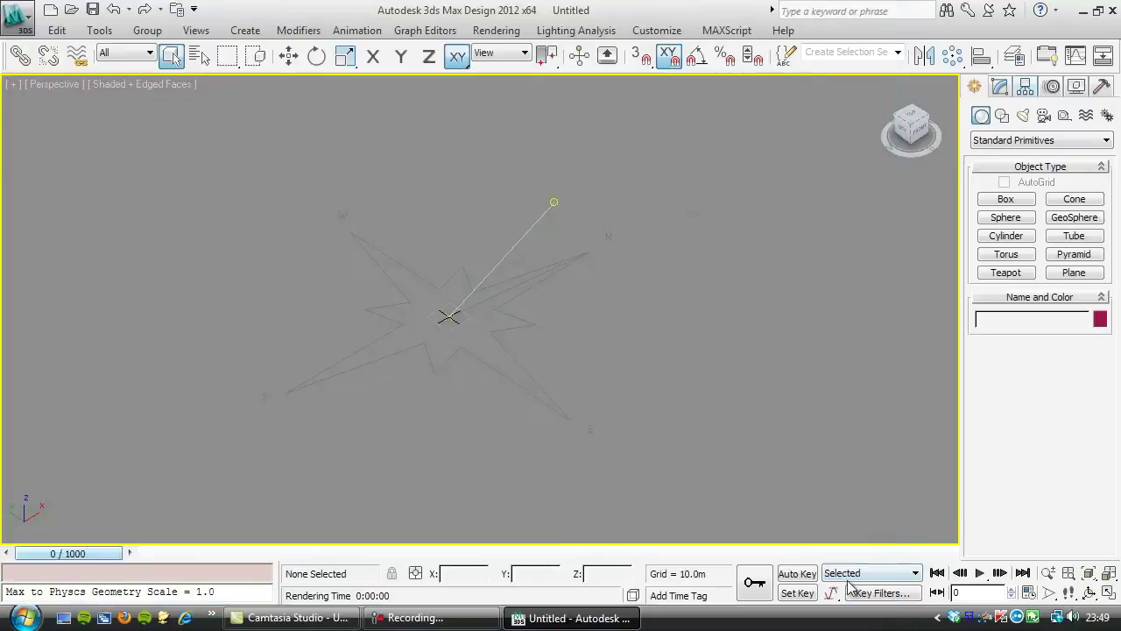
pyautogui.moveTo(413, 343); pyautogui.dragTo(430, 341, button='middle')
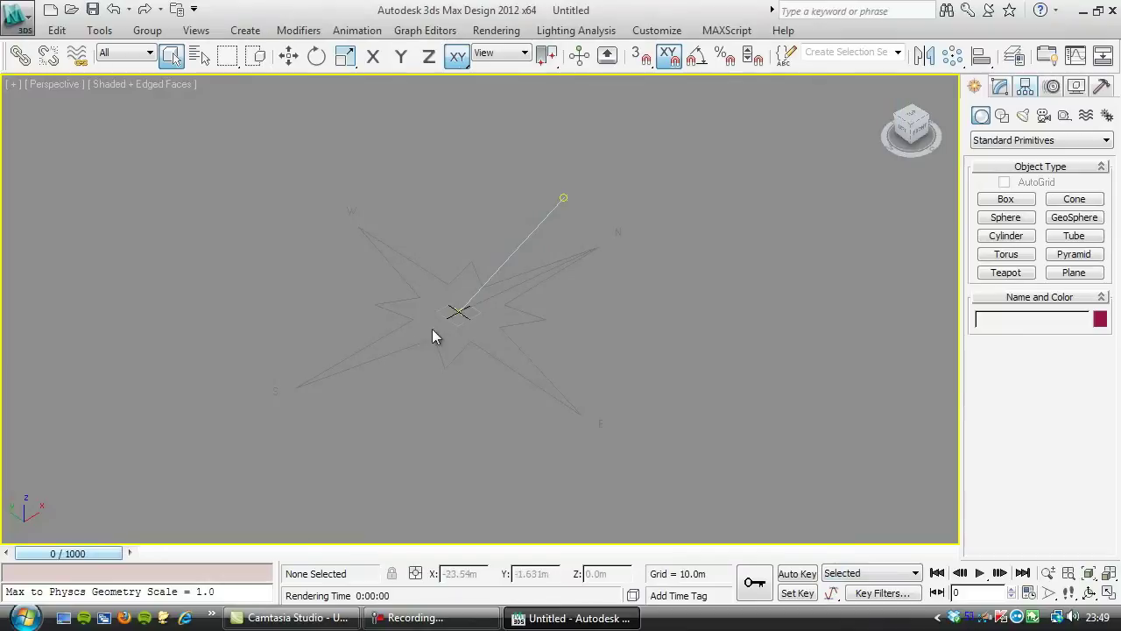
pyautogui.moveTo(519, 354); pyautogui.dragTo(696, 157)
pyautogui.moveTo(504, 376); pyautogui.dragTo(117, 475)
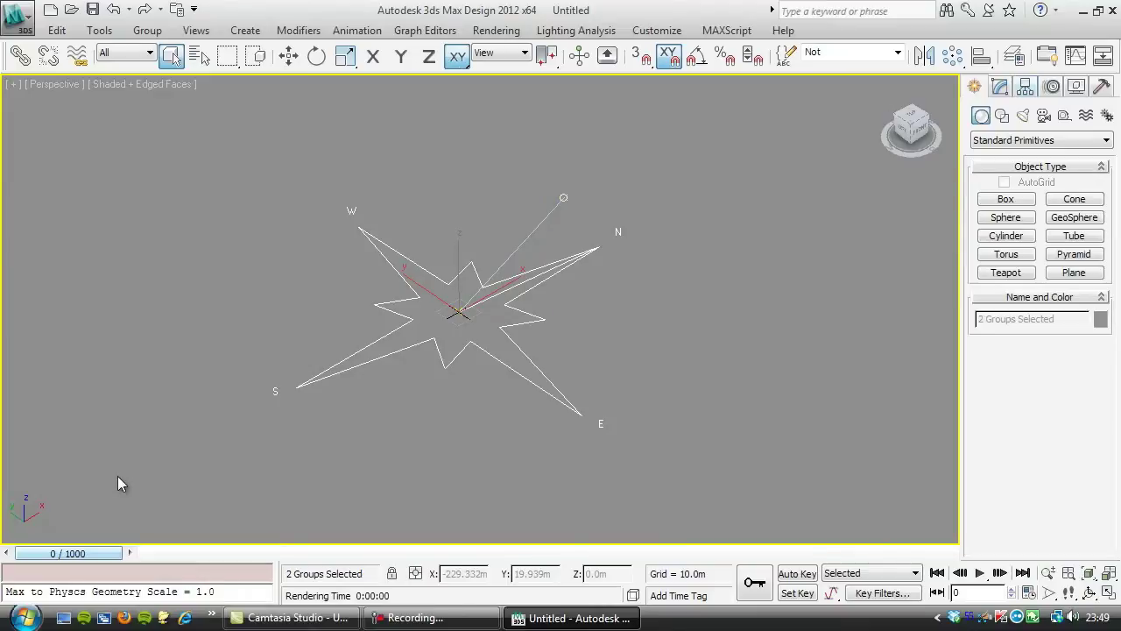
pyautogui.press('Delete')
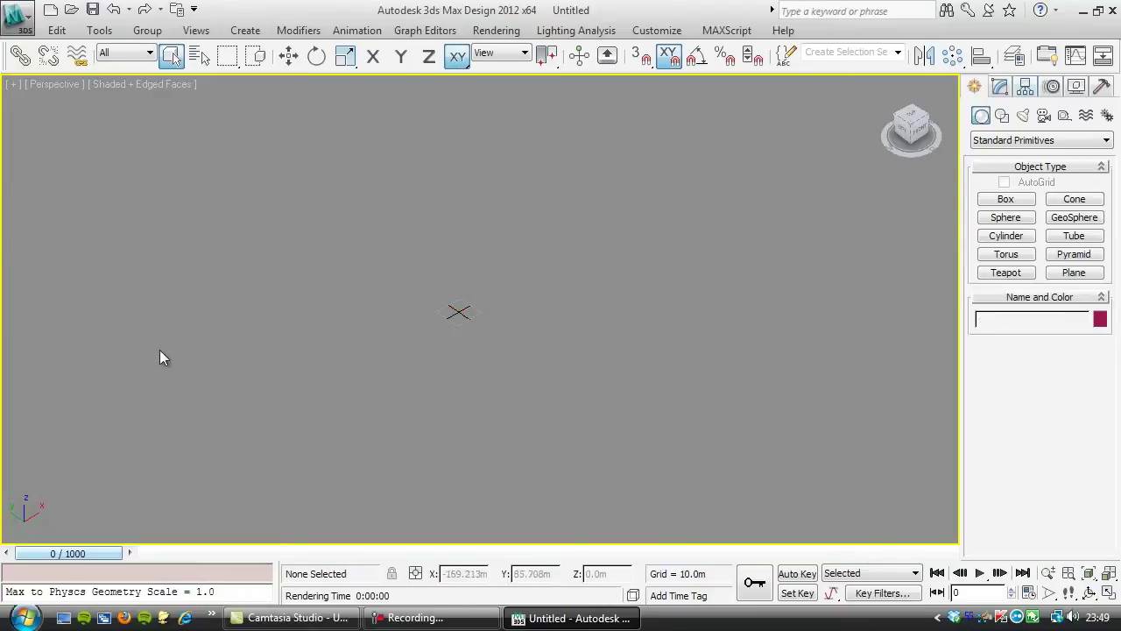
# Step: Assign Default Scanline Renderer as the production renderer in Render Setup
pyautogui.click(497, 31)
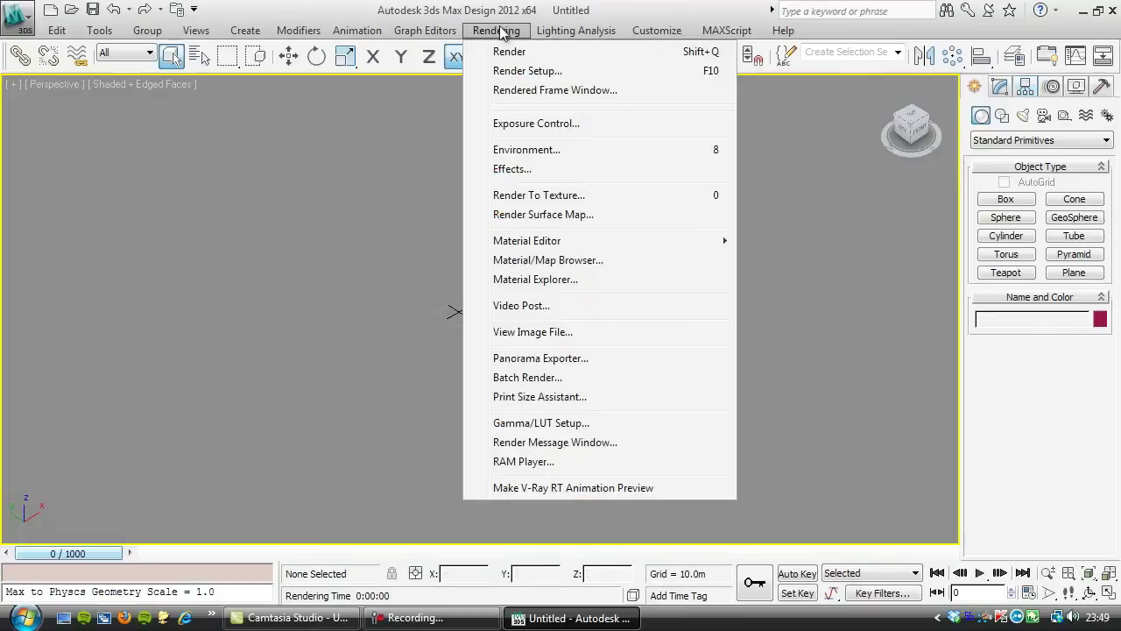
pyautogui.click(515, 71)
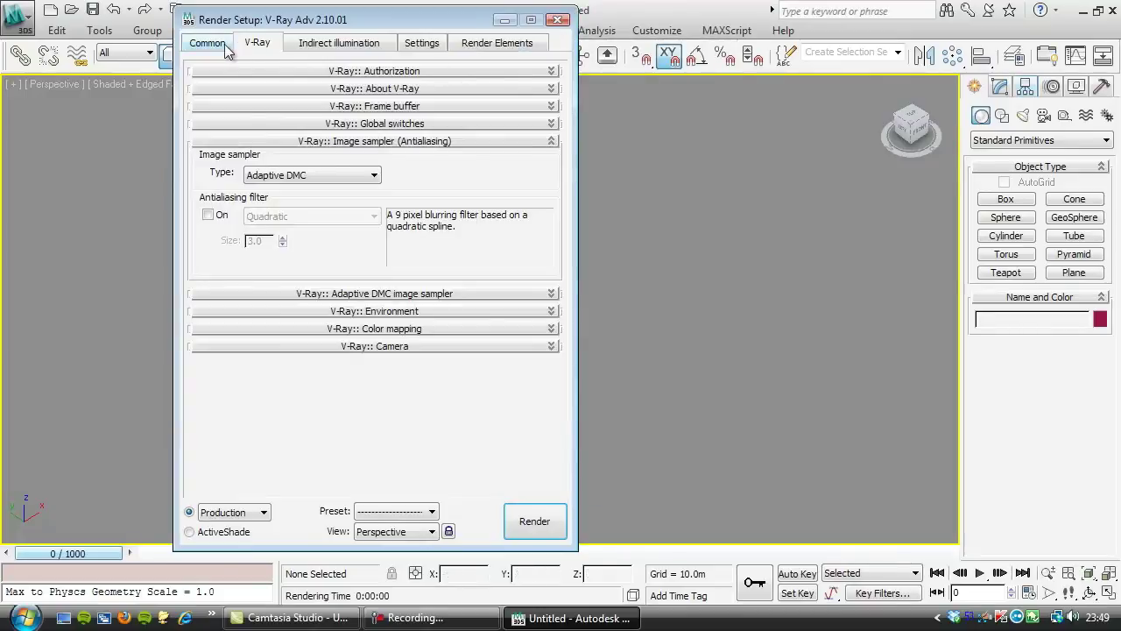
pyautogui.click(219, 46)
pyautogui.moveTo(429, 478); pyautogui.dragTo(457, 150)
pyautogui.click(382, 486)
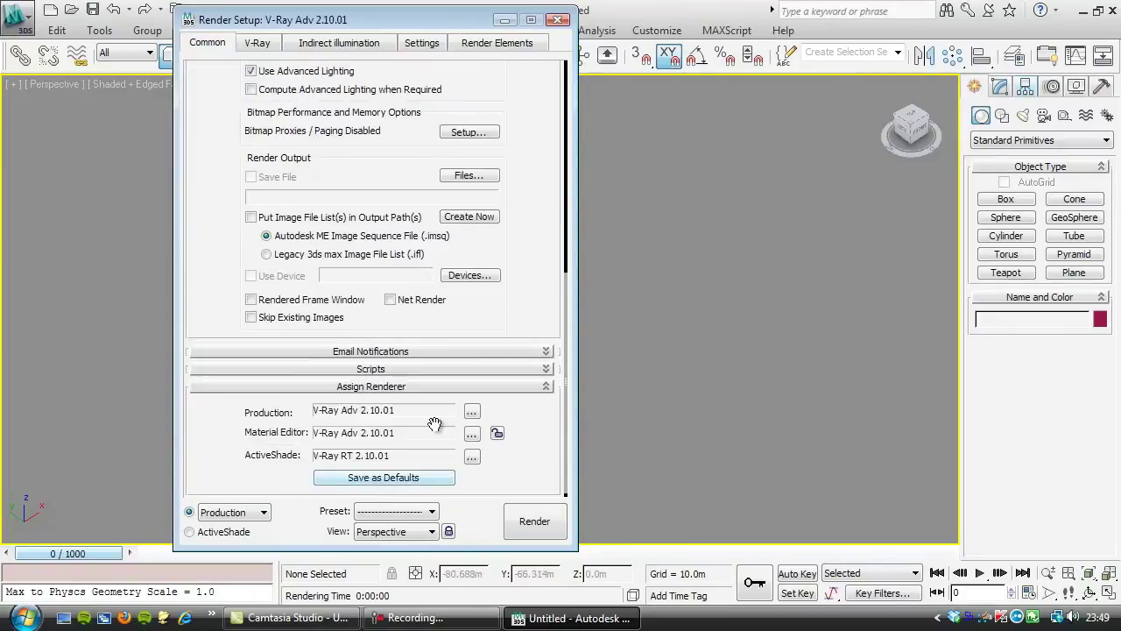
pyautogui.click(497, 433)
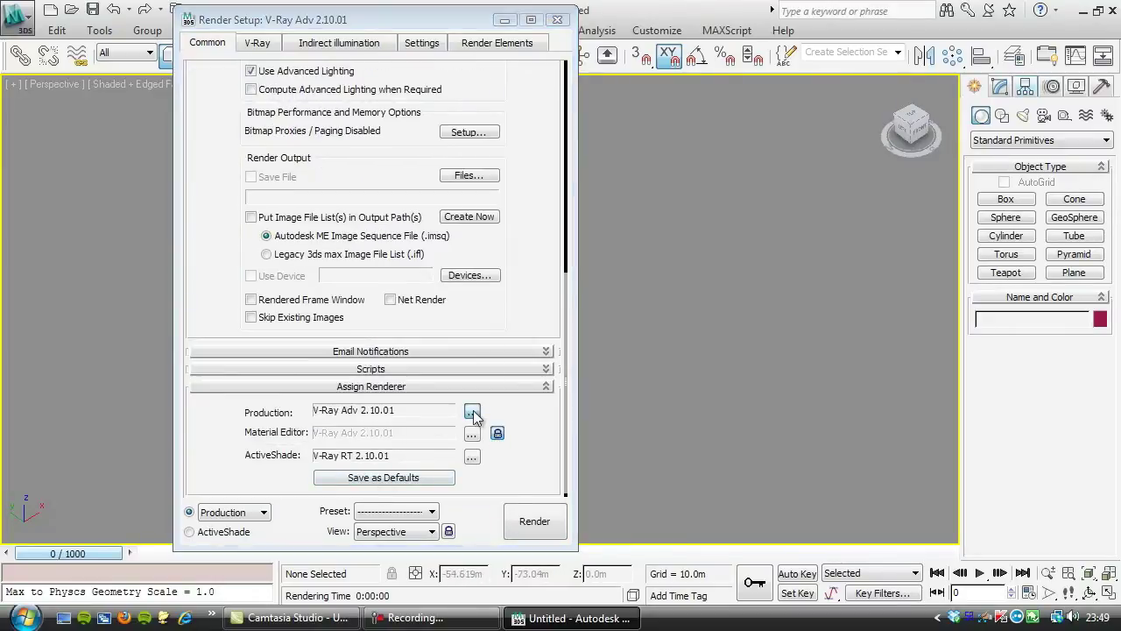
pyautogui.click(472, 412)
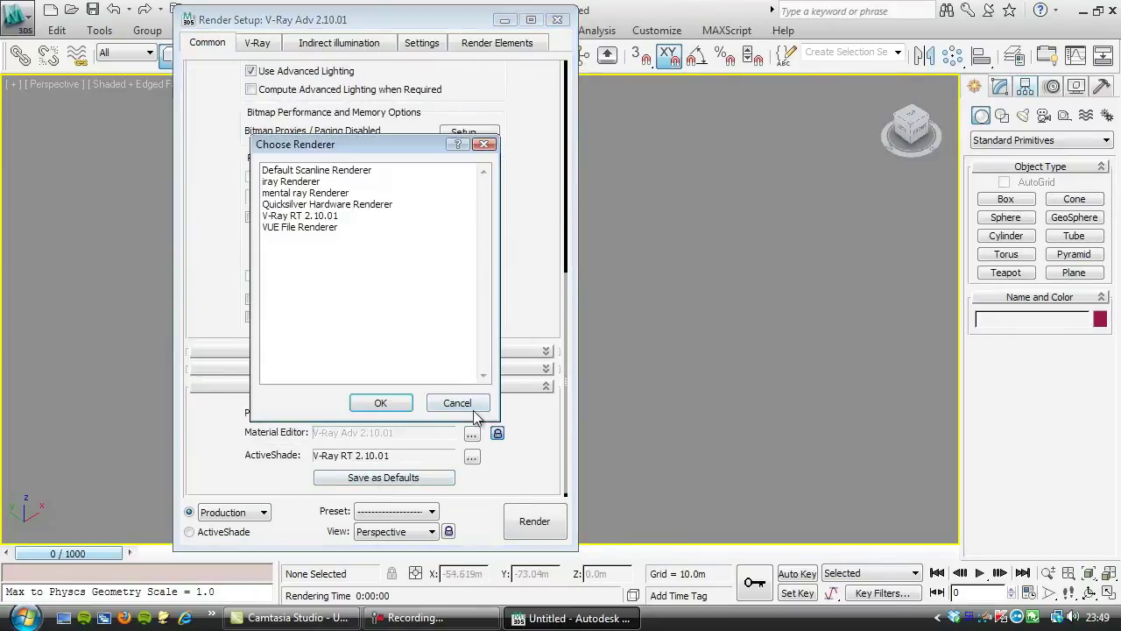
pyautogui.click(290, 172)
pyautogui.click(372, 401)
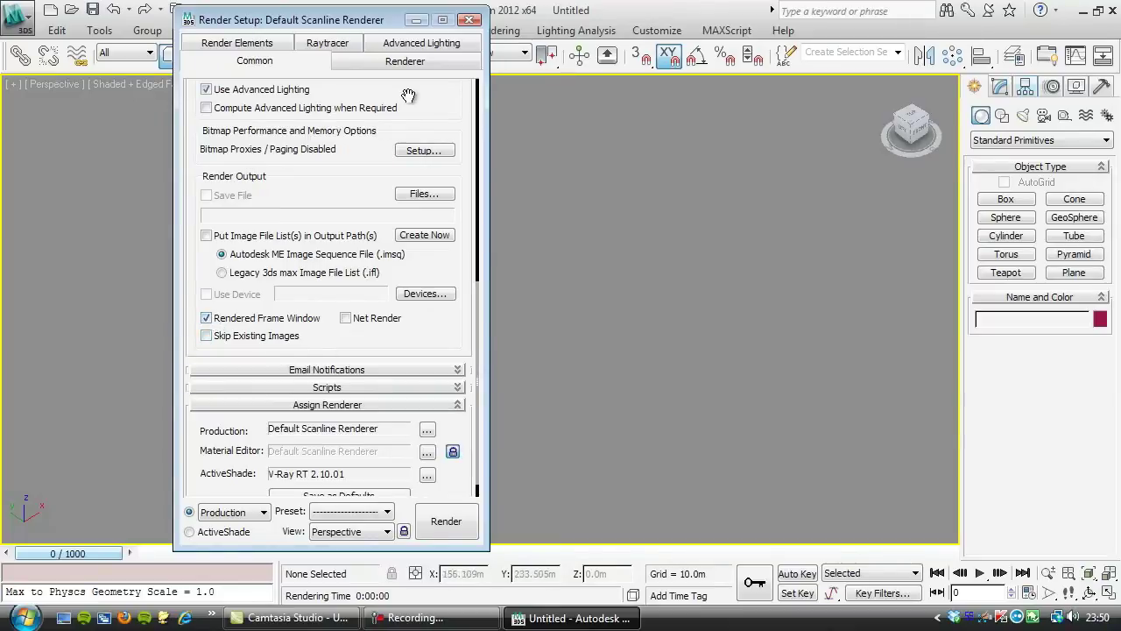
# Step: Set the render output width and height to 2048
pyautogui.moveTo(408, 91); pyautogui.dragTo(477, 429)
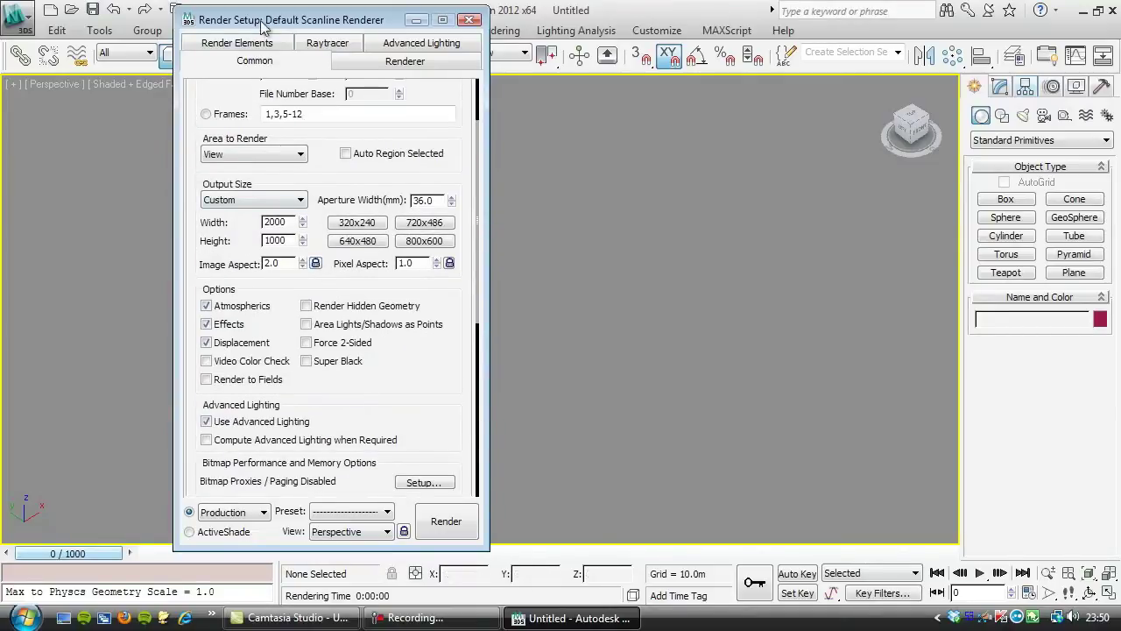
pyautogui.moveTo(256, 22); pyautogui.dragTo(300, 27)
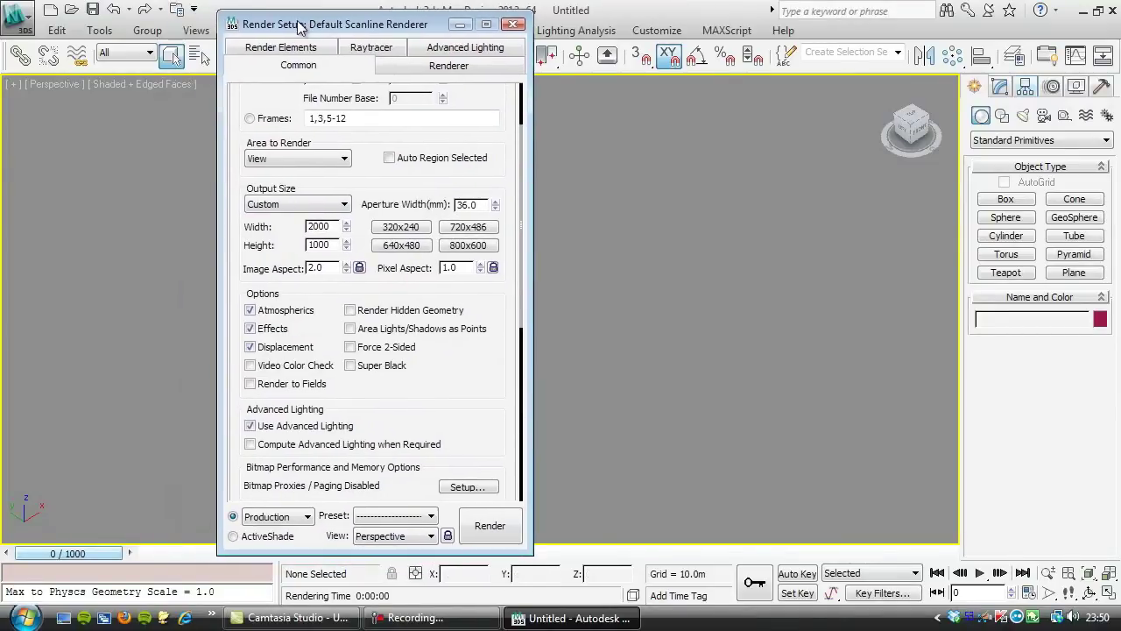
pyautogui.moveTo(329, 227); pyautogui.dragTo(292, 228)
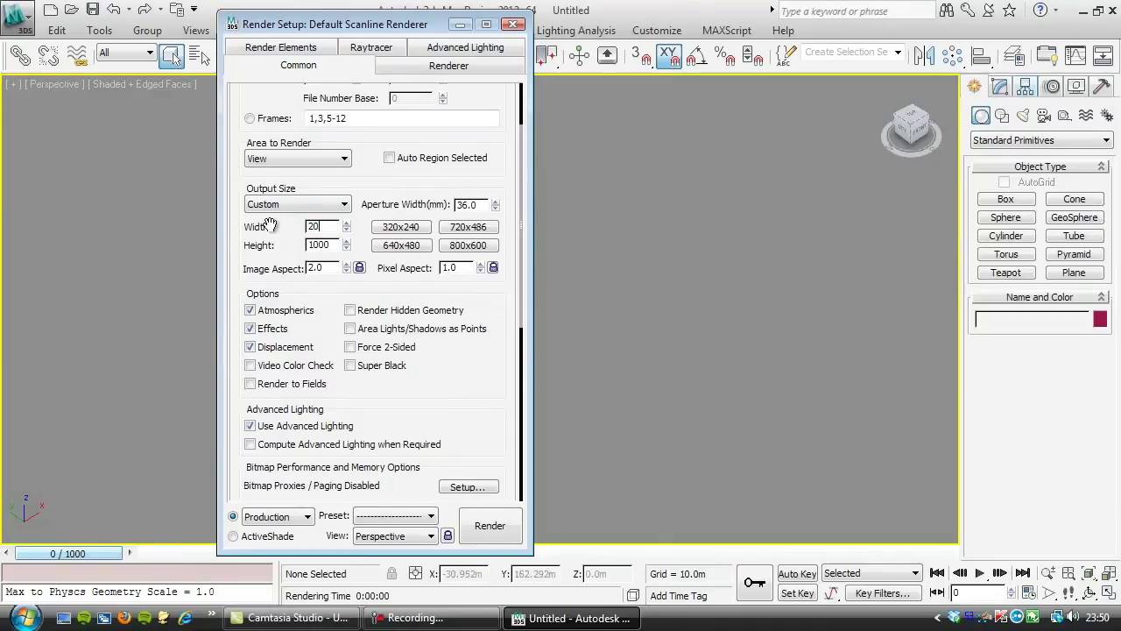
pyautogui.write('2048')
pyautogui.press('Tab')
pyautogui.write('2048')
# Step: Lock the image aspect, render a 2048 × 2048 test frame, then close both render windows
pyautogui.click(359, 268)
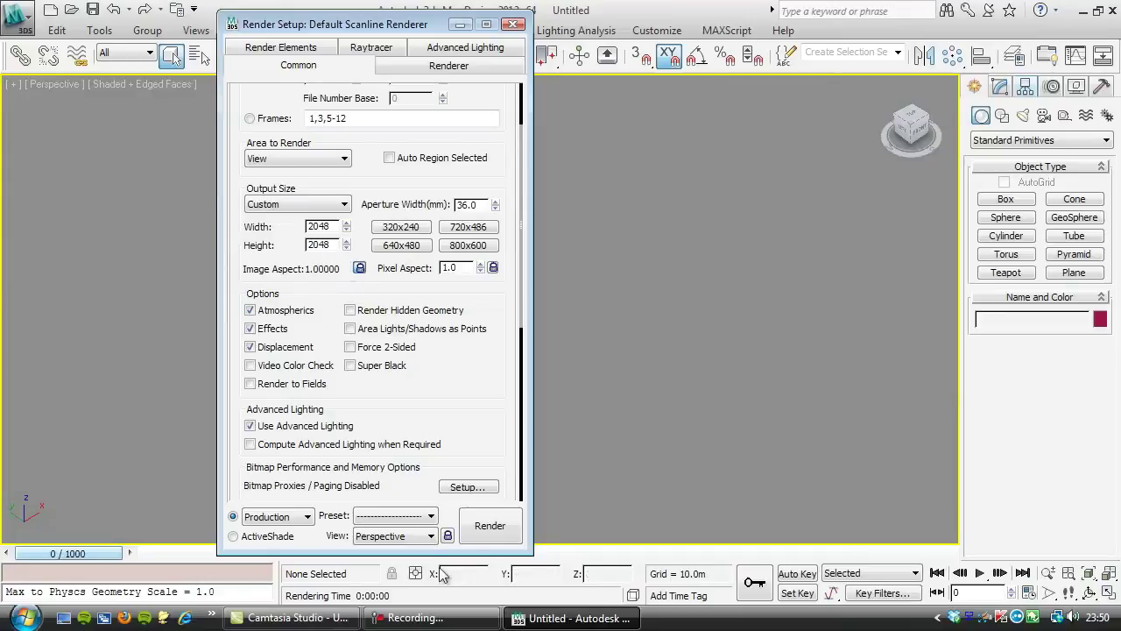
pyautogui.click(486, 529)
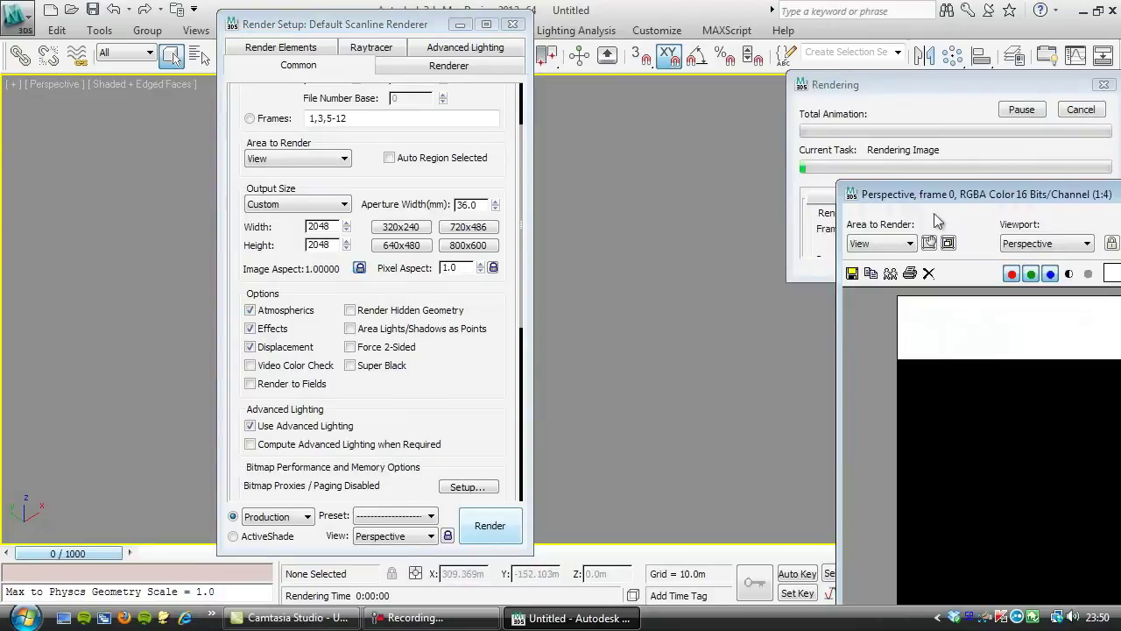
pyautogui.moveTo(940, 192); pyautogui.dragTo(370, 82)
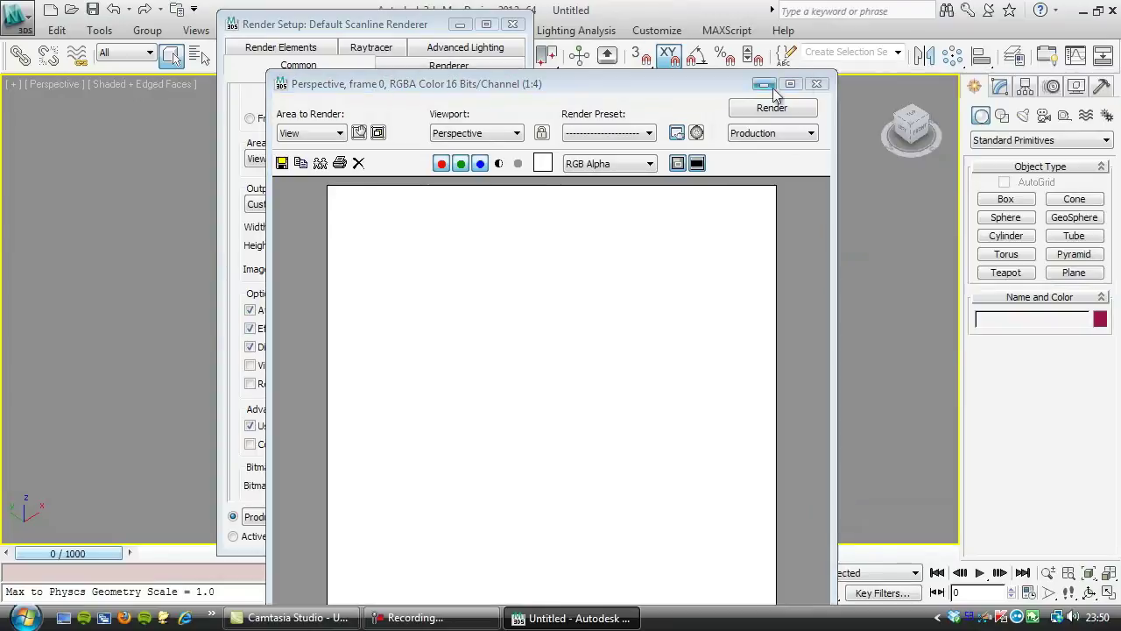
pyautogui.click(816, 83)
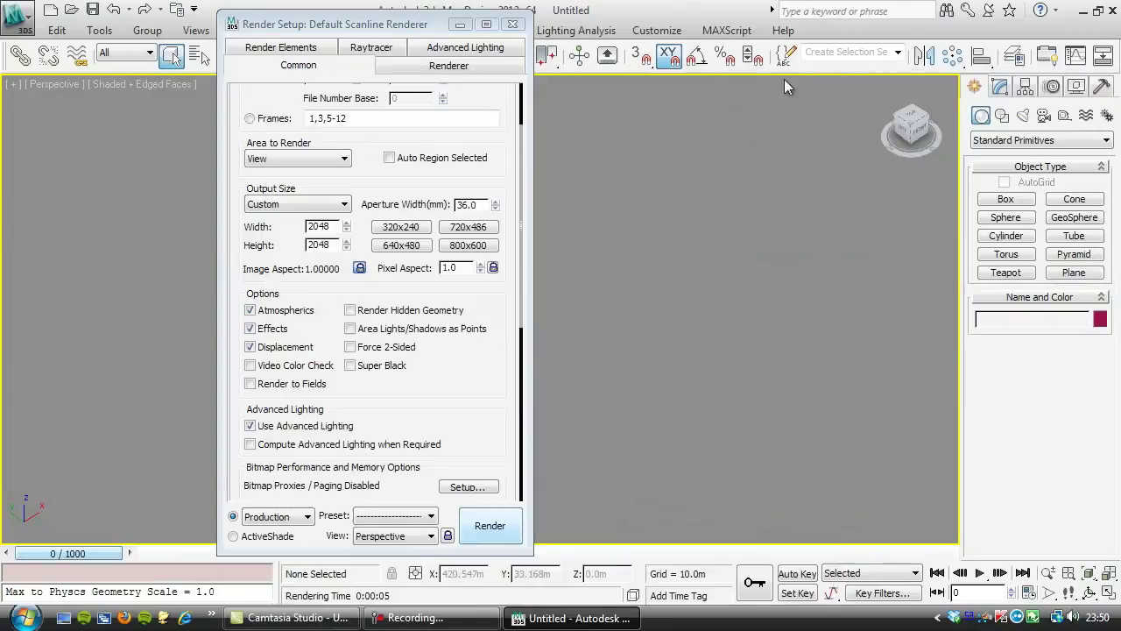
pyautogui.click(513, 24)
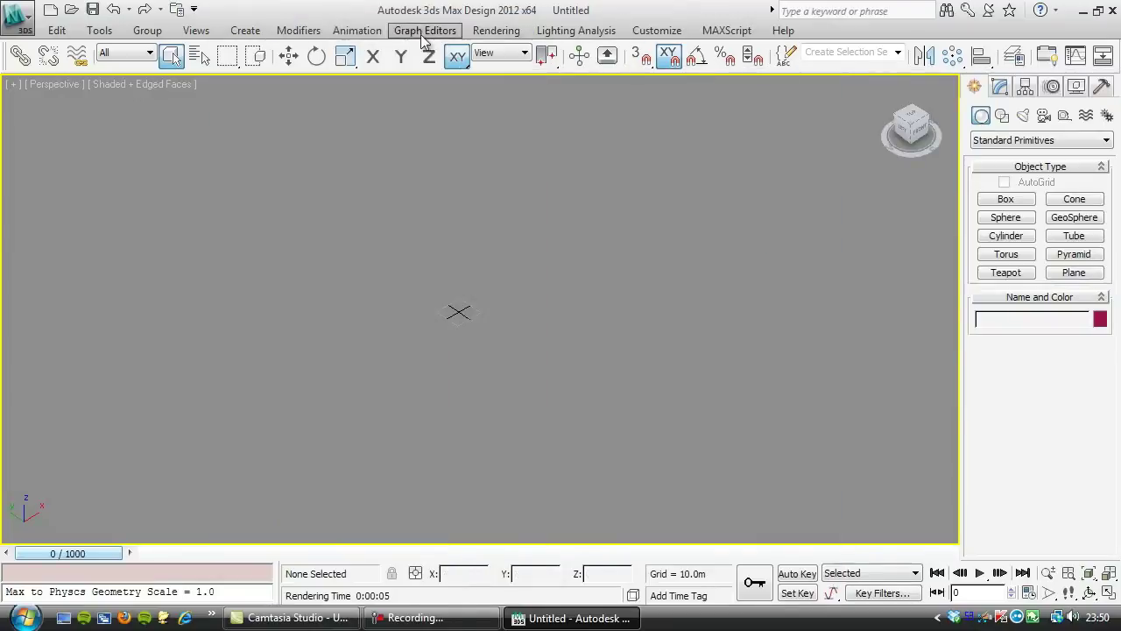
# Step: Delete the VRayToon effect in Environment and Effects
pyautogui.click(484, 34)
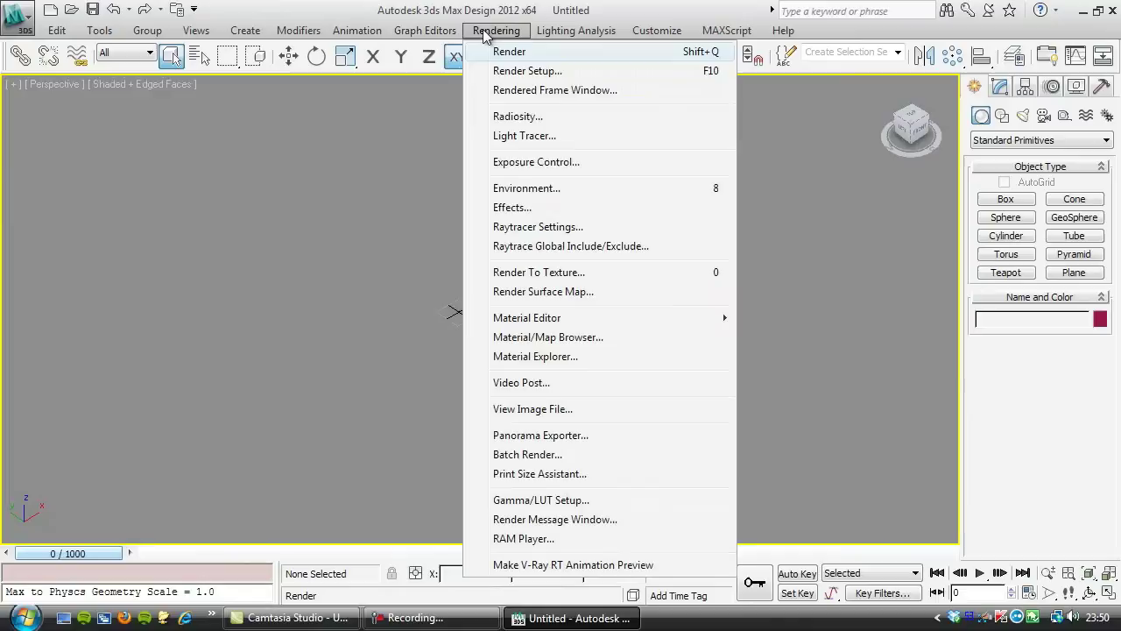
pyautogui.click(526, 190)
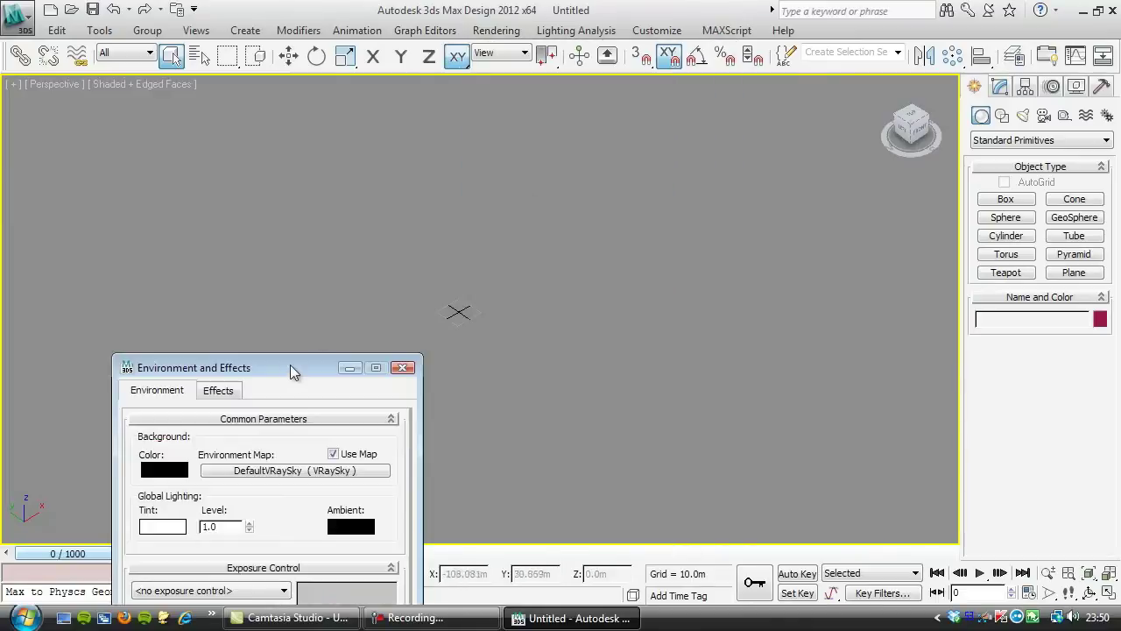
pyautogui.moveTo(288, 369); pyautogui.dragTo(417, 48)
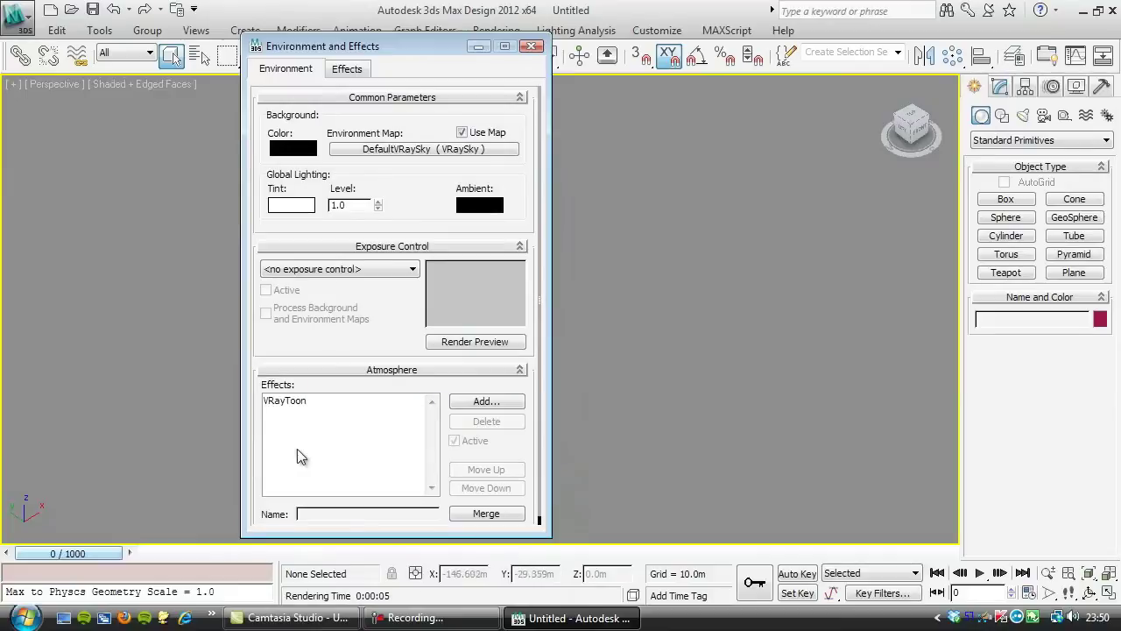
pyautogui.click(283, 399)
pyautogui.click(480, 421)
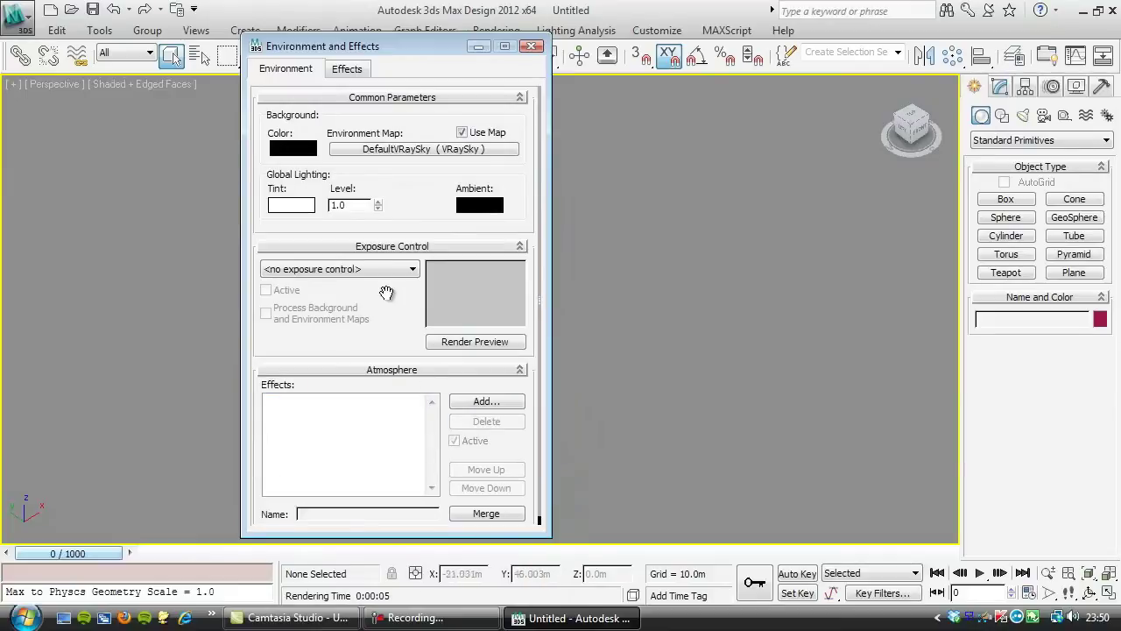
# Step: Clear the DefaultVRaySky environment map and set the background colour to red (255, 0, 0)
pyautogui.rightClick(386, 148)
pyautogui.click(421, 158)
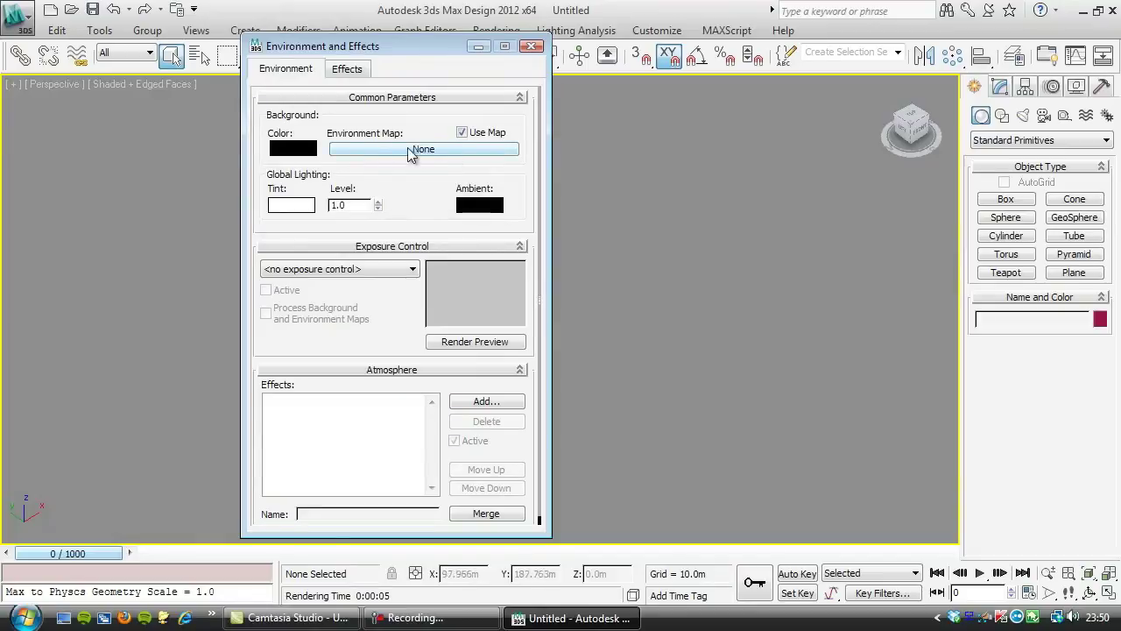
pyautogui.click(293, 148)
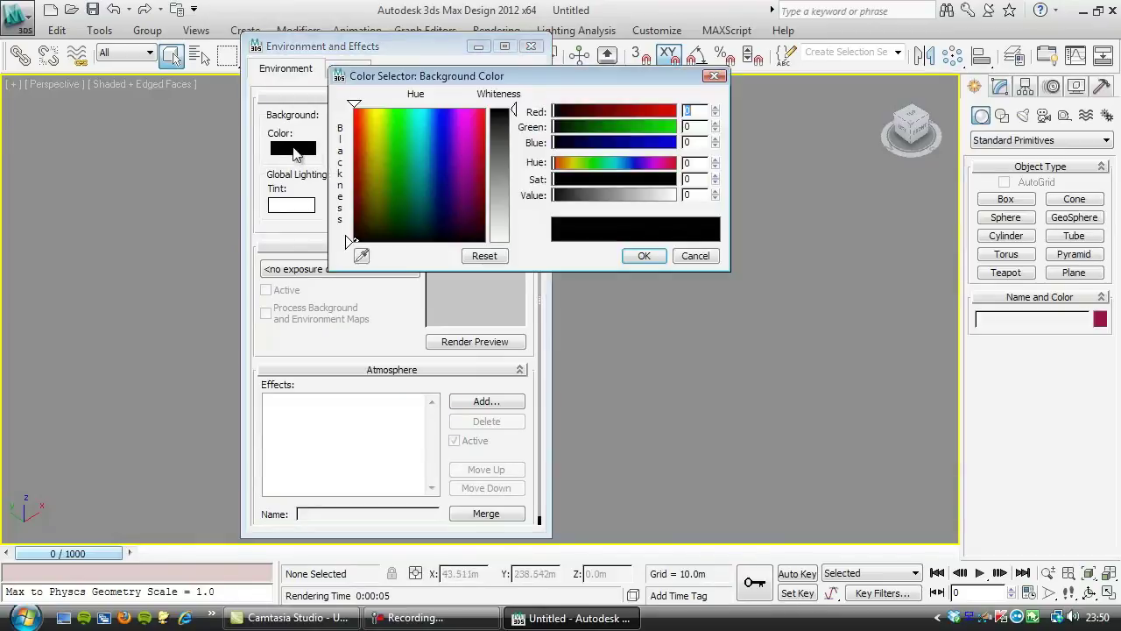
pyautogui.click(396, 147)
pyautogui.moveTo(395, 146); pyautogui.dragTo(353, 108)
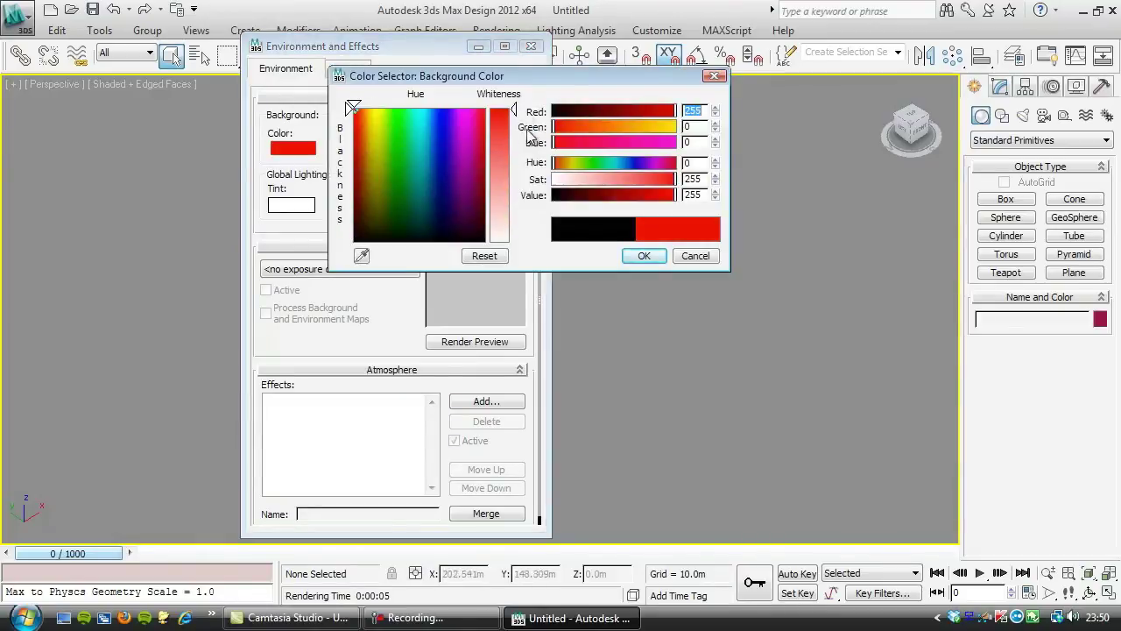
pyautogui.click(644, 255)
pyautogui.click(532, 45)
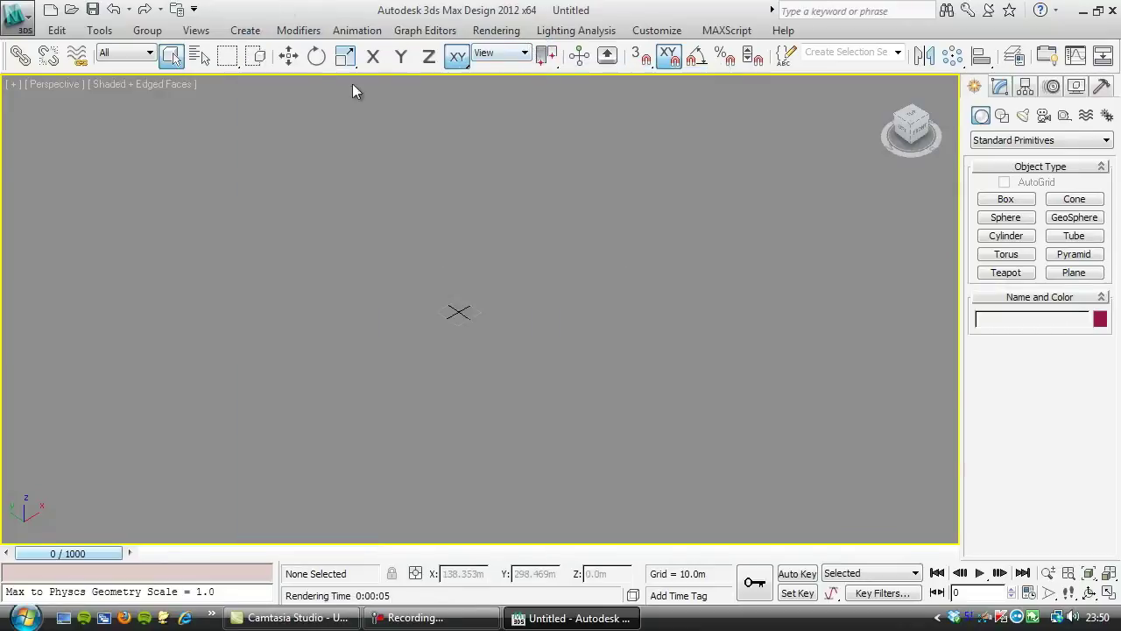
# Step: Render a test frame to check the solid red background
pyautogui.click(495, 30)
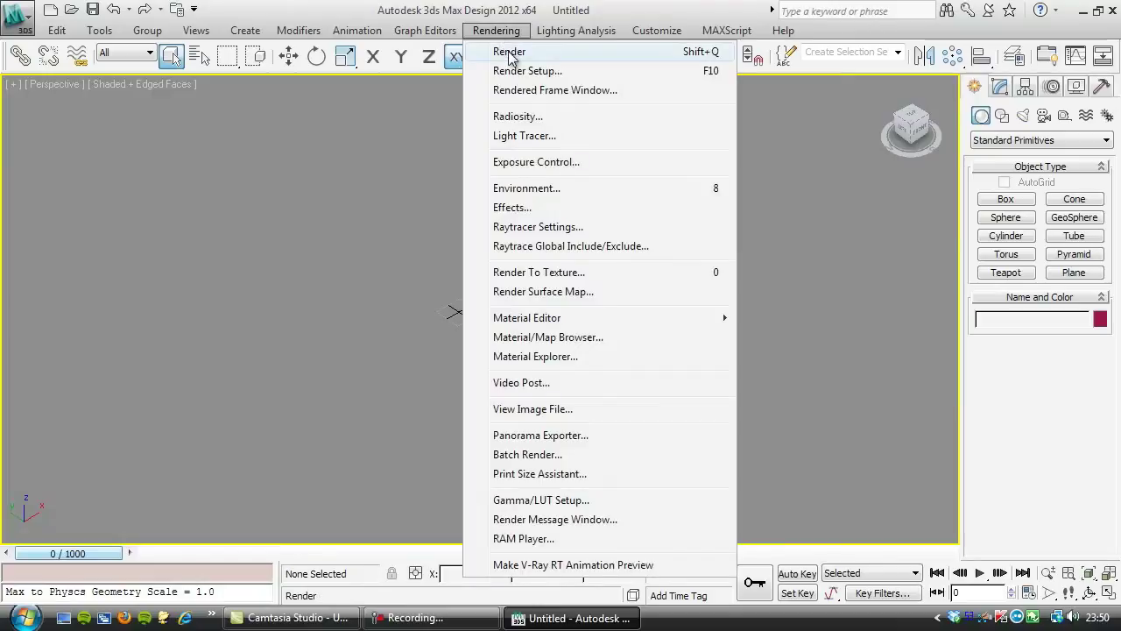
pyautogui.click(509, 54)
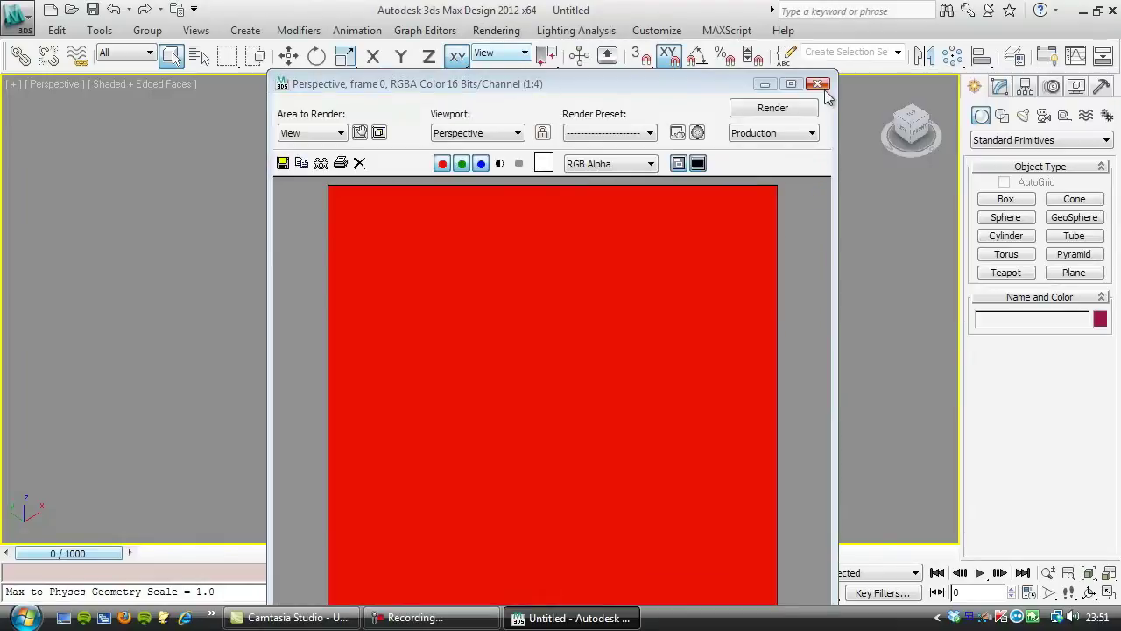
pyautogui.click(817, 85)
# Step: Choose House by the Sea01.dwg as the drawing to link in the File Link Manager
pyautogui.click(12, 15)
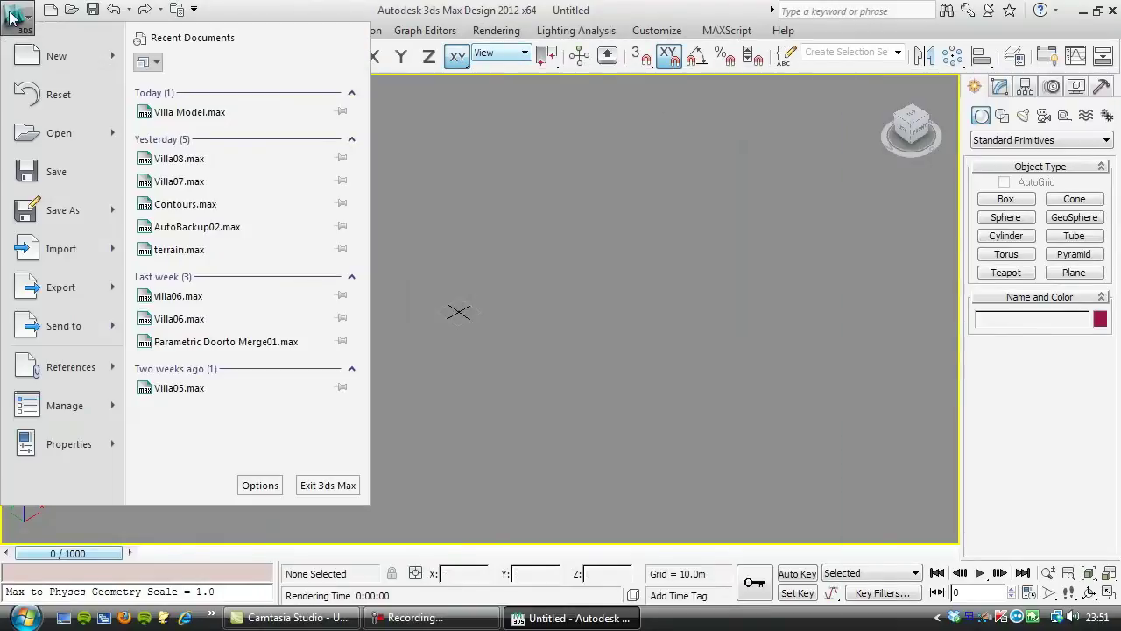
pyautogui.moveTo(85, 343)
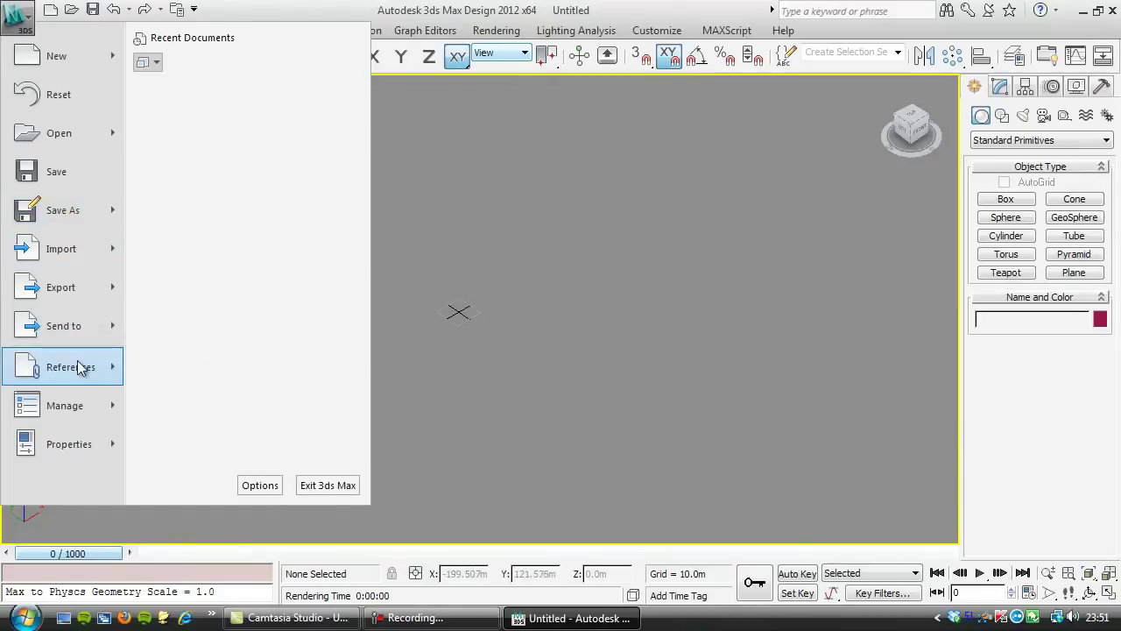
pyautogui.click(206, 270)
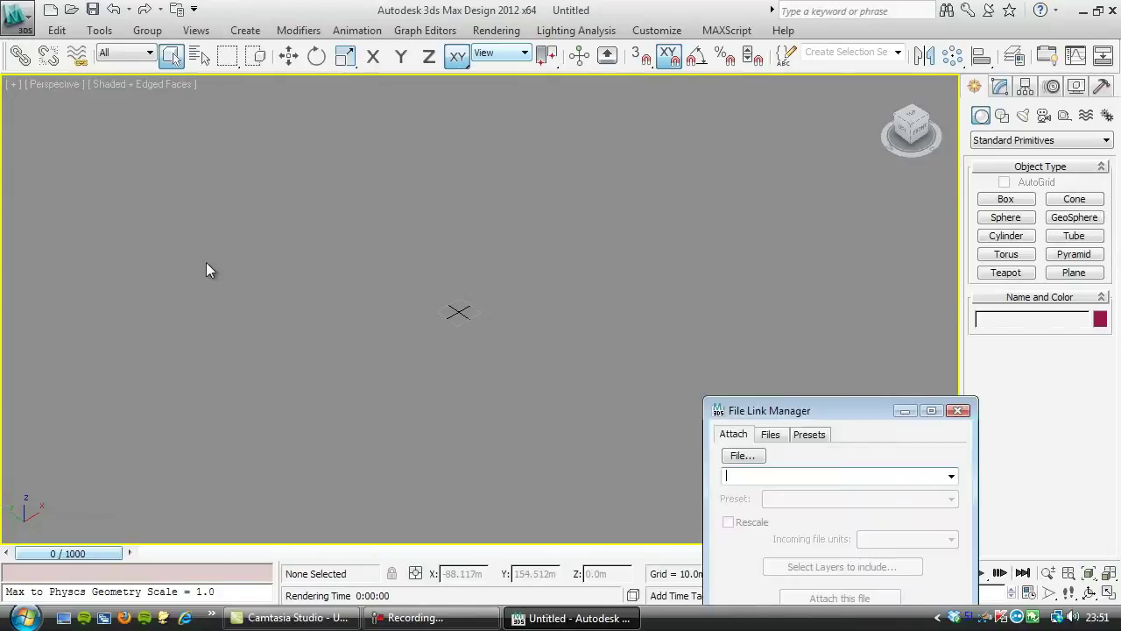
pyautogui.moveTo(741, 410); pyautogui.dragTo(359, 161)
pyautogui.click(361, 207)
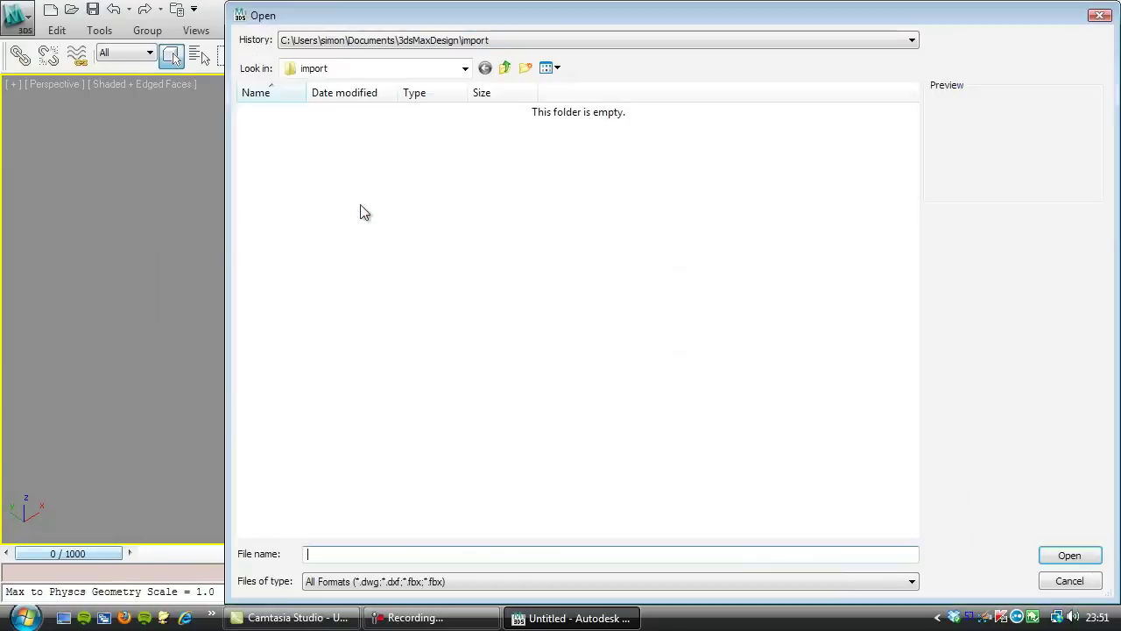
pyautogui.click(318, 42)
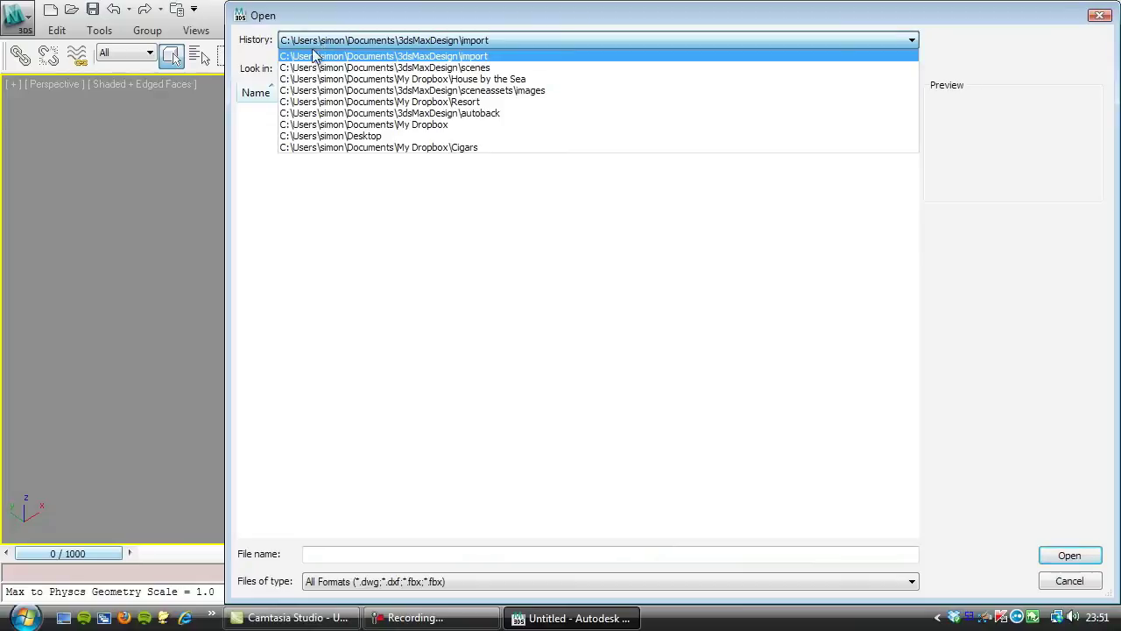
pyautogui.click(321, 78)
pyautogui.click(286, 112)
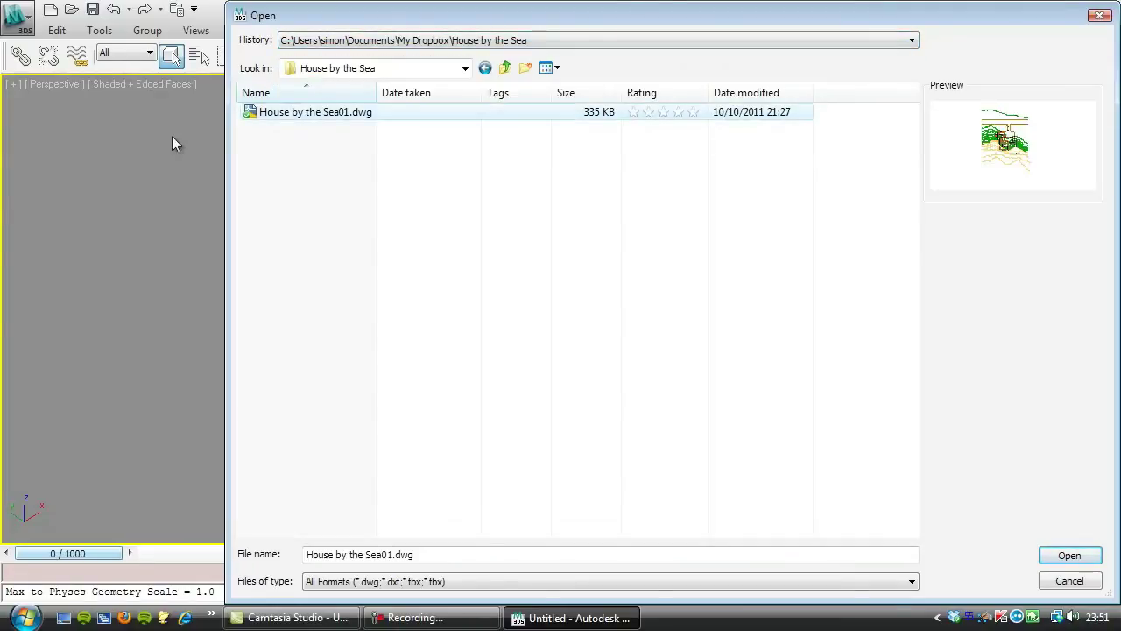
pyautogui.click(1064, 556)
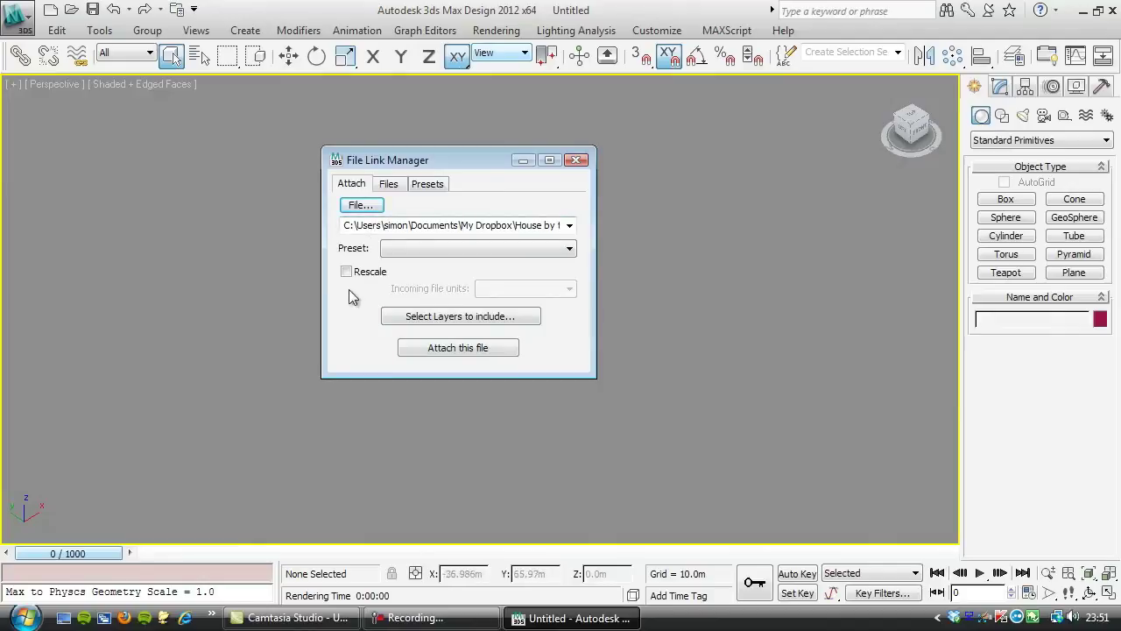
# Step: Attach the drawing's contours to the scene and view them from above
pyautogui.click(434, 316)
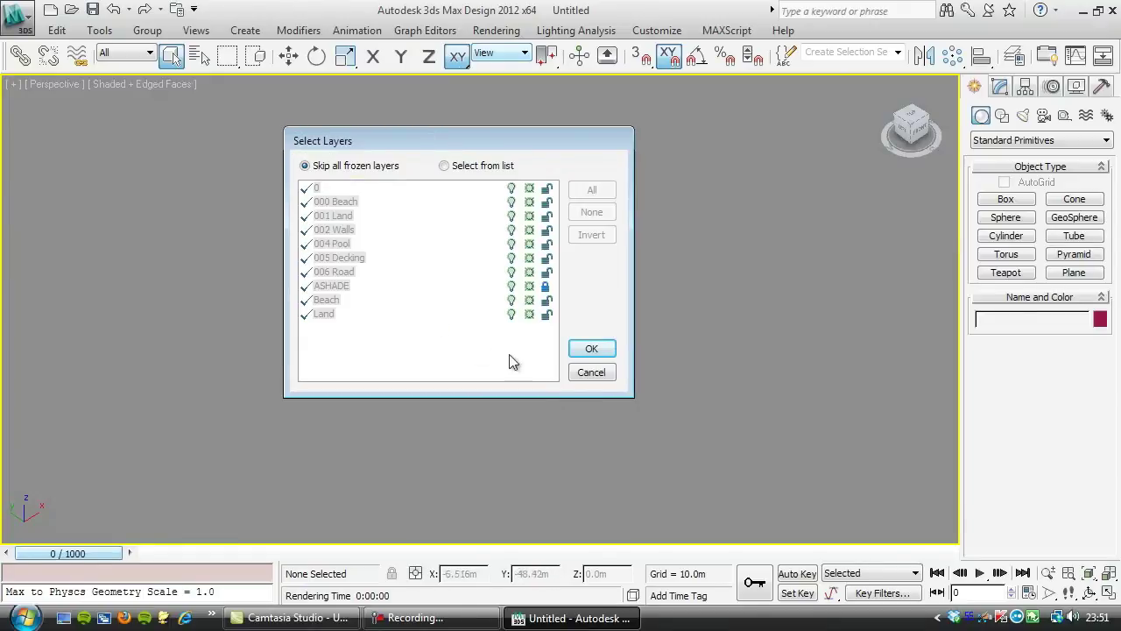
pyautogui.click(593, 374)
pyautogui.click(460, 346)
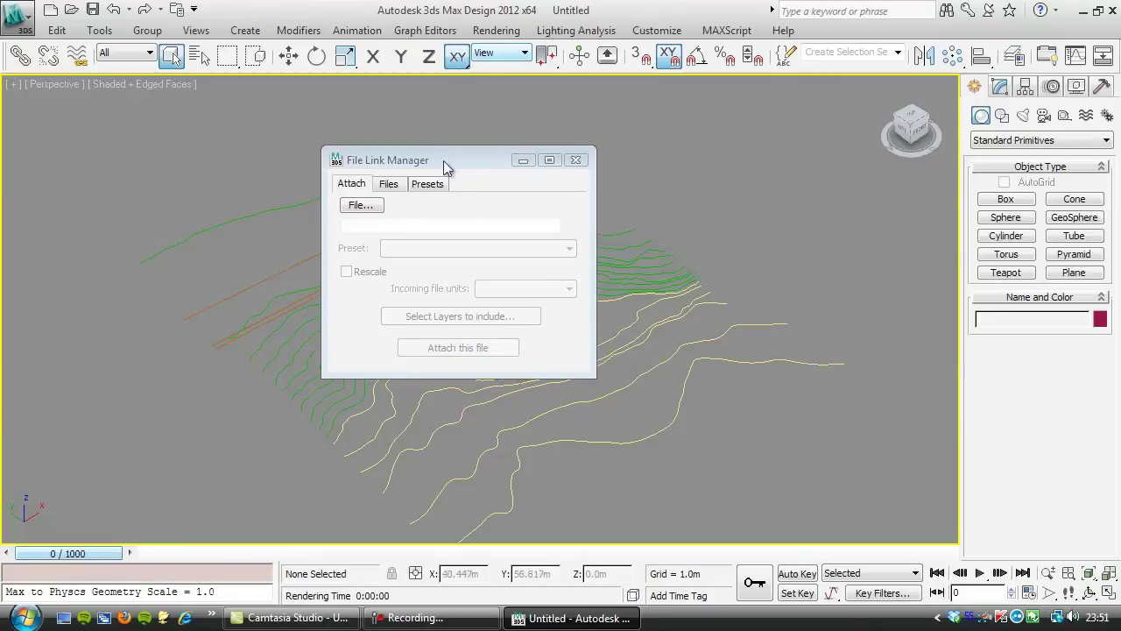
pyautogui.moveTo(443, 160); pyautogui.dragTo(187, 133)
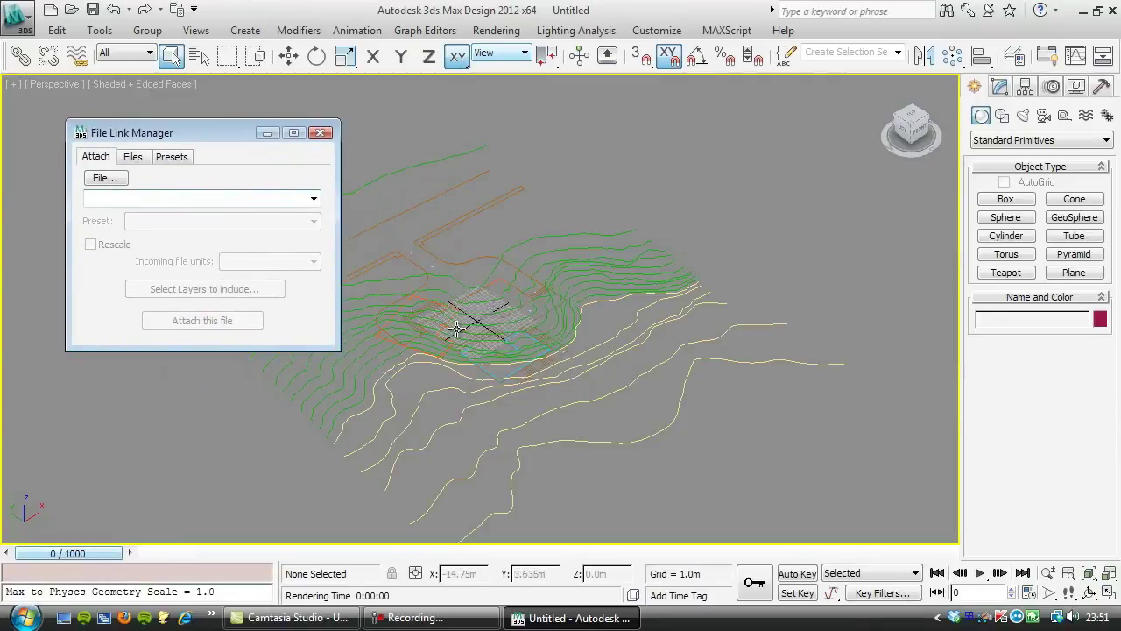
pyautogui.scroll(3, 443, 313)
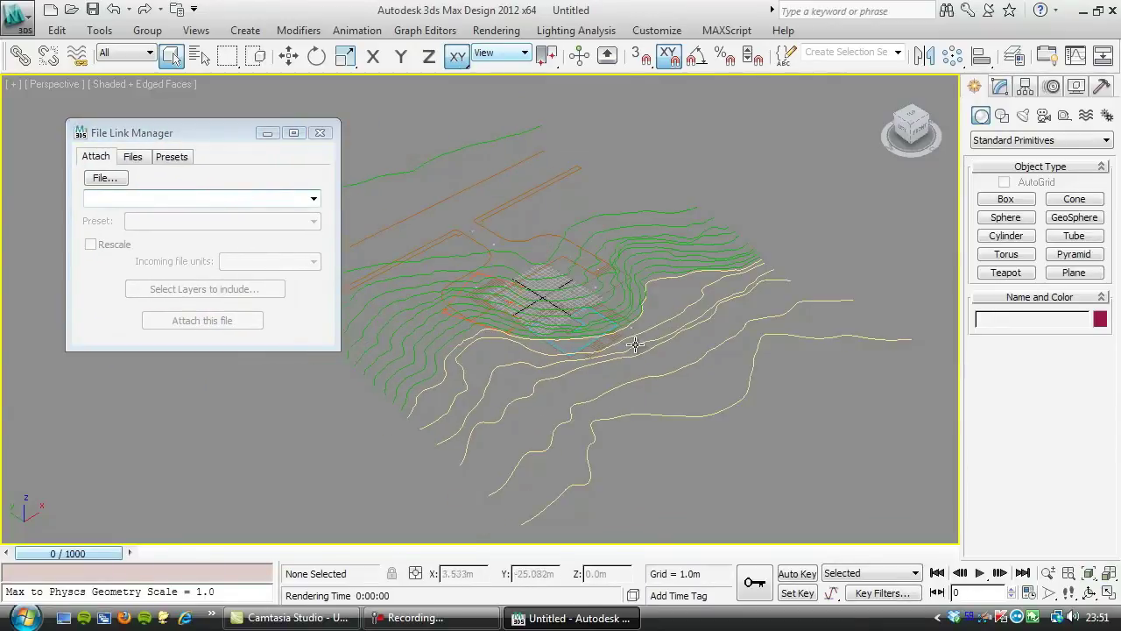
pyautogui.keyDown('alt'); pyautogui.moveTo(635, 344); pyautogui.dragTo(556, 371, button='middle'); pyautogui.keyUp('alt')
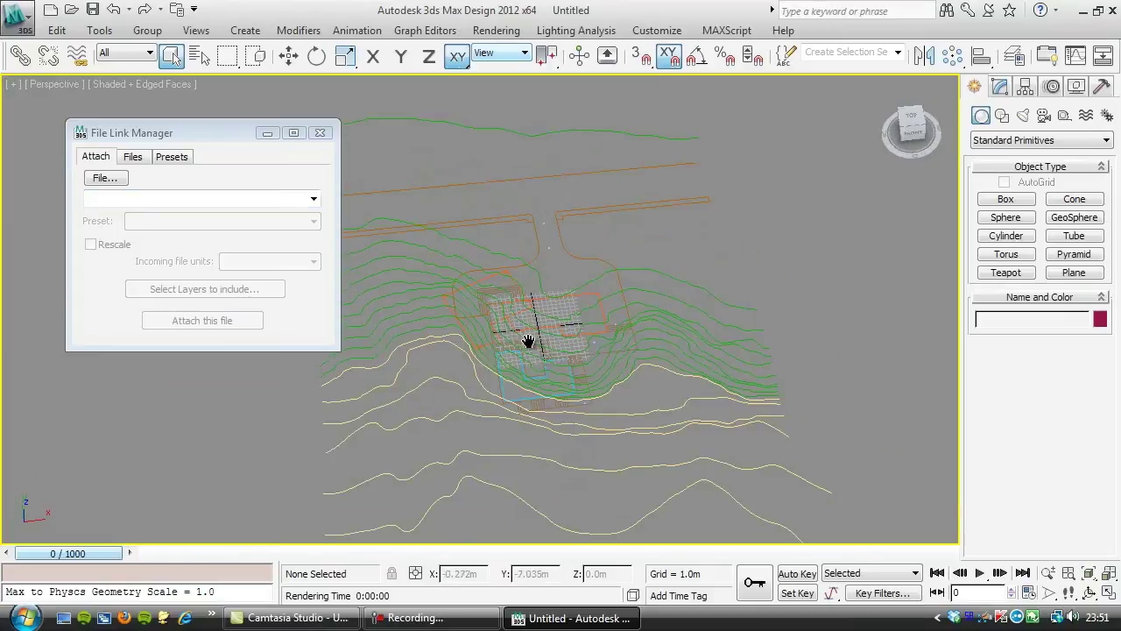
pyautogui.moveTo(523, 338); pyautogui.dragTo(486, 329, button='middle')
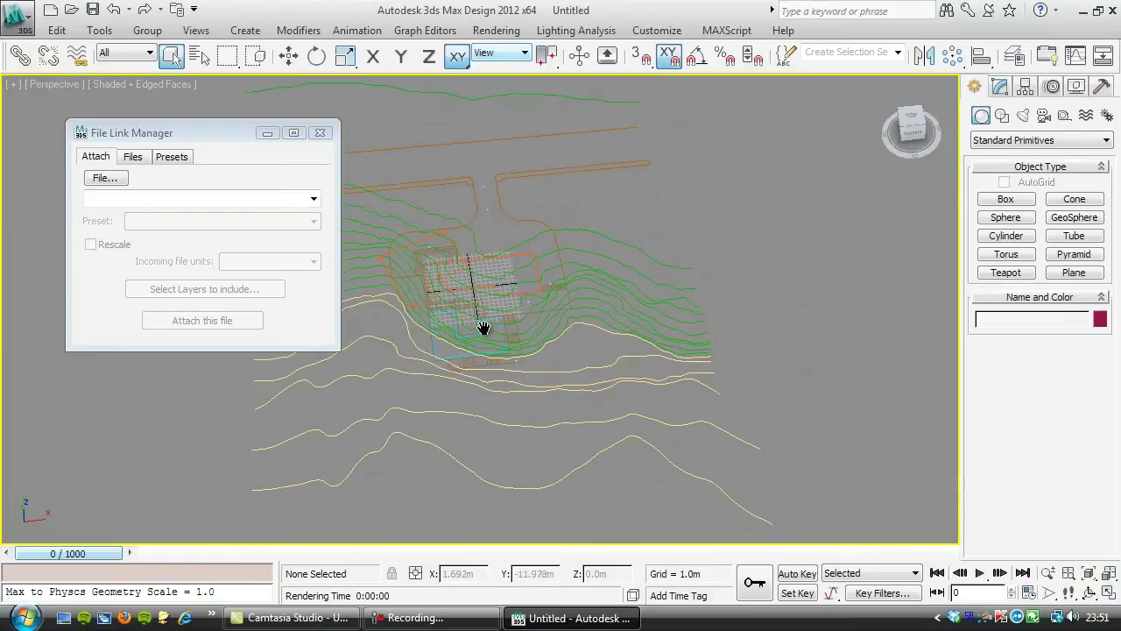
# Step: Bind the linked drawing into the scene as ordinary geometry
pyautogui.click(134, 157)
pyautogui.click(286, 305)
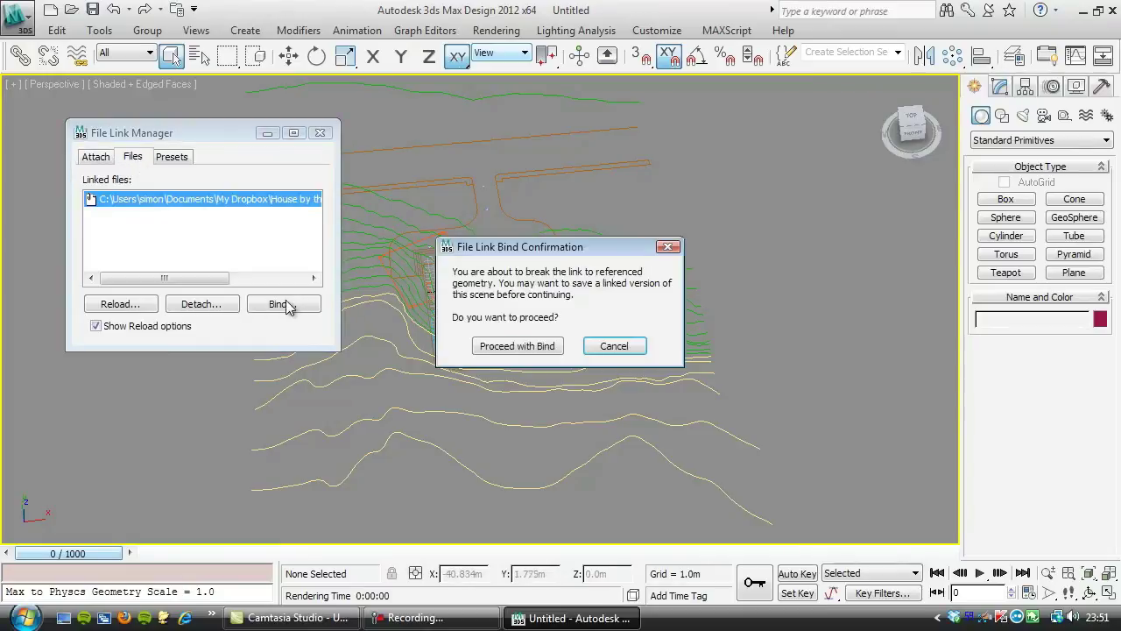
pyautogui.click(513, 346)
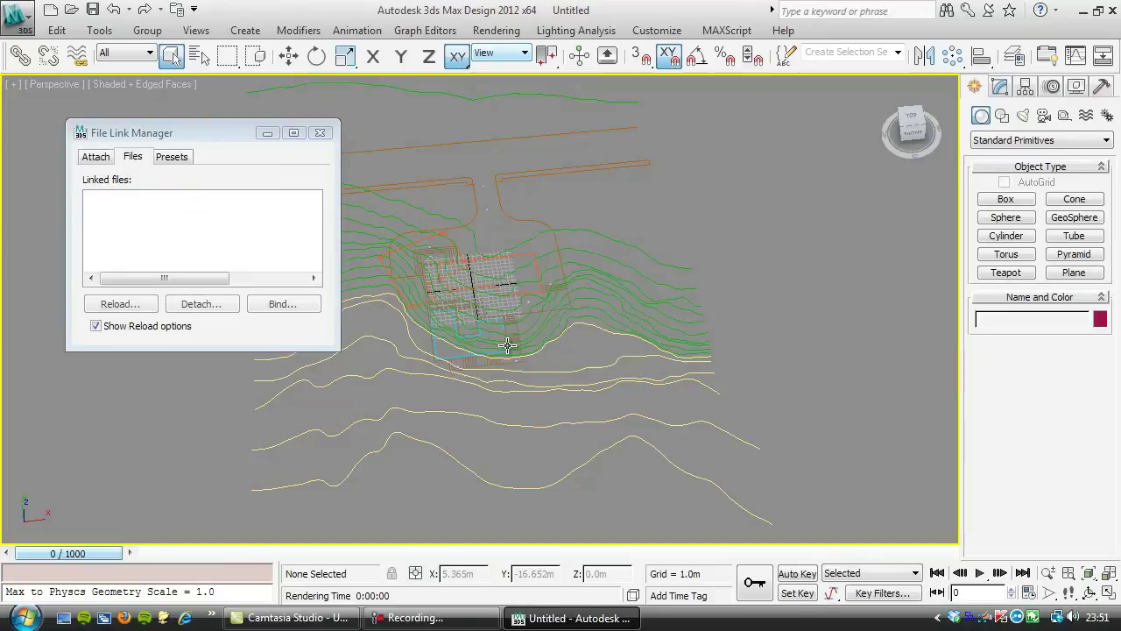
# Step: Switch to wireframe and select the Land and Beach contour shapes together
pyautogui.click(320, 133)
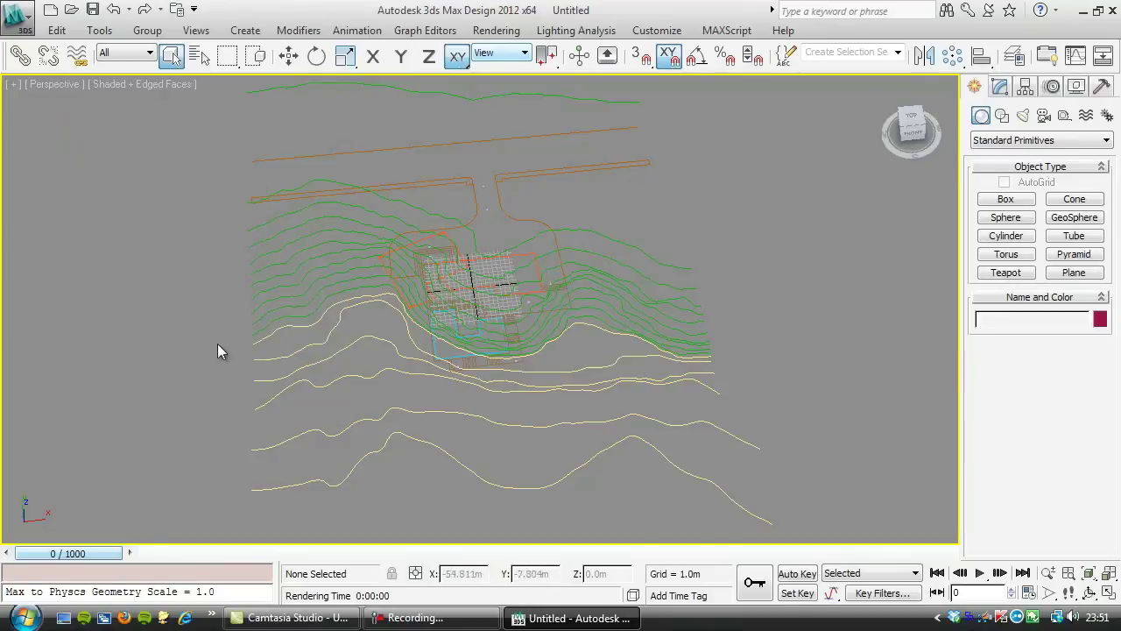
pyautogui.moveTo(395, 348); pyautogui.dragTo(523, 390, button='middle')
pyautogui.keyDown('alt'); pyautogui.moveTo(638, 366); pyautogui.dragTo(599, 282, button='middle'); pyautogui.keyUp('alt')
pyautogui.click(604, 274)
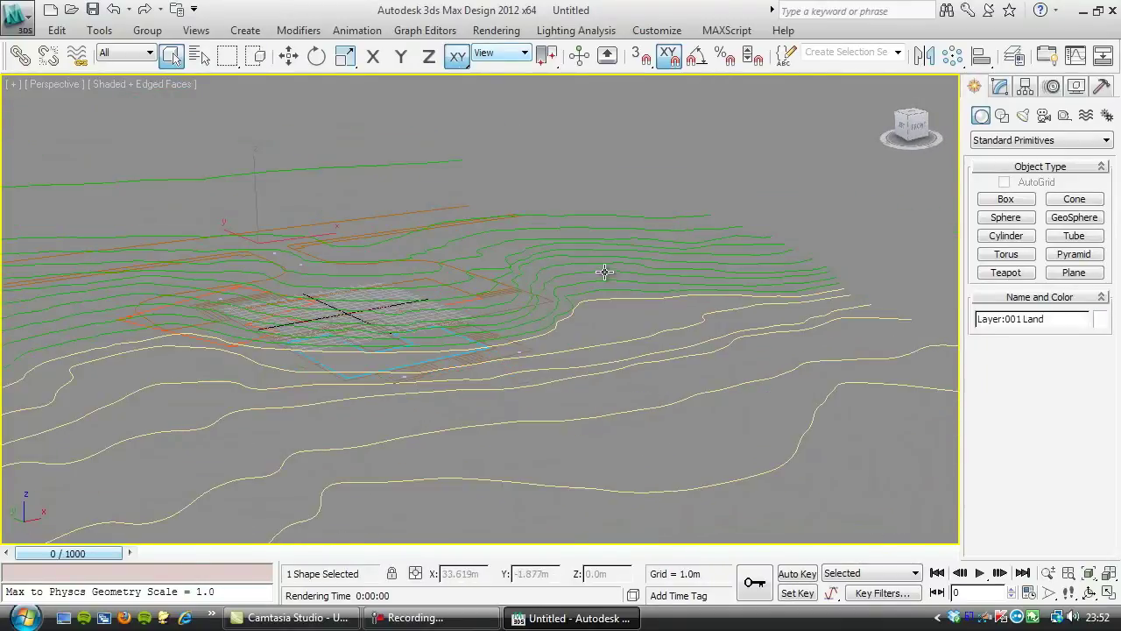
pyautogui.press('F3')
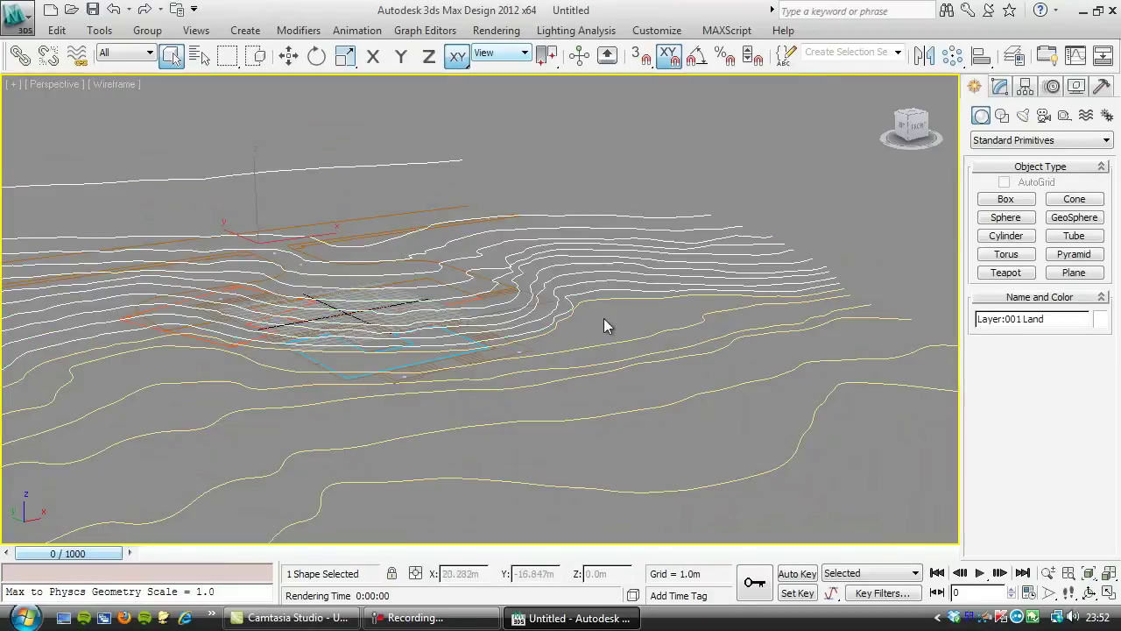
pyautogui.click(604, 293)
pyautogui.click(605, 289)
pyautogui.click(601, 315)
pyautogui.click(587, 260)
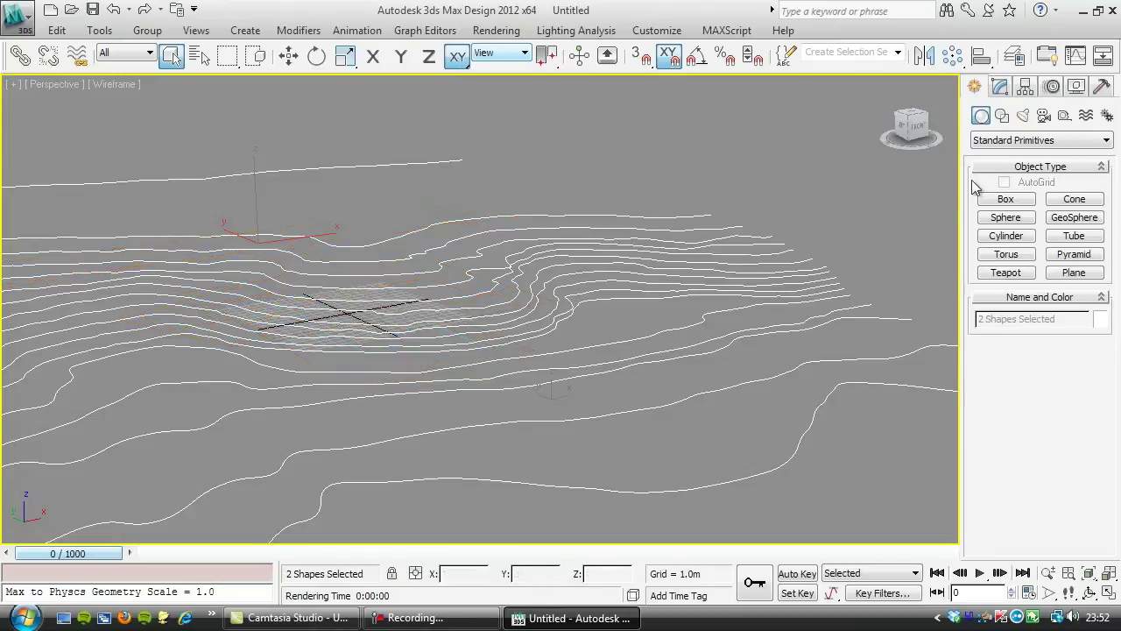
# Step: Create a Terrain compound object from the selected contours and view it shaded
pyautogui.click(1008, 143)
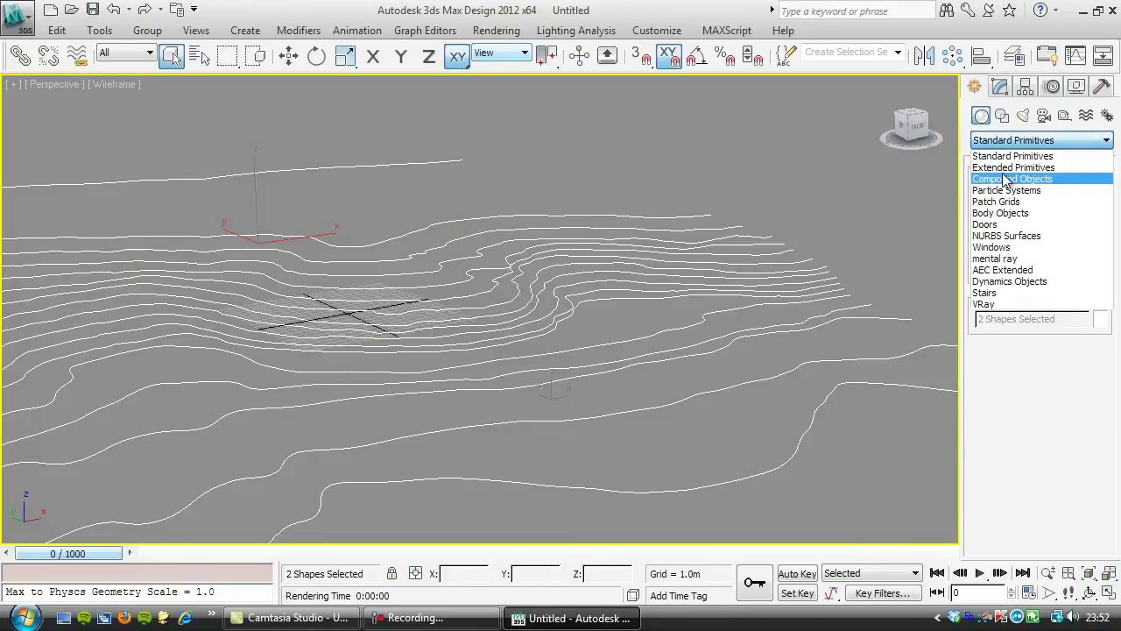
pyautogui.click(1009, 179)
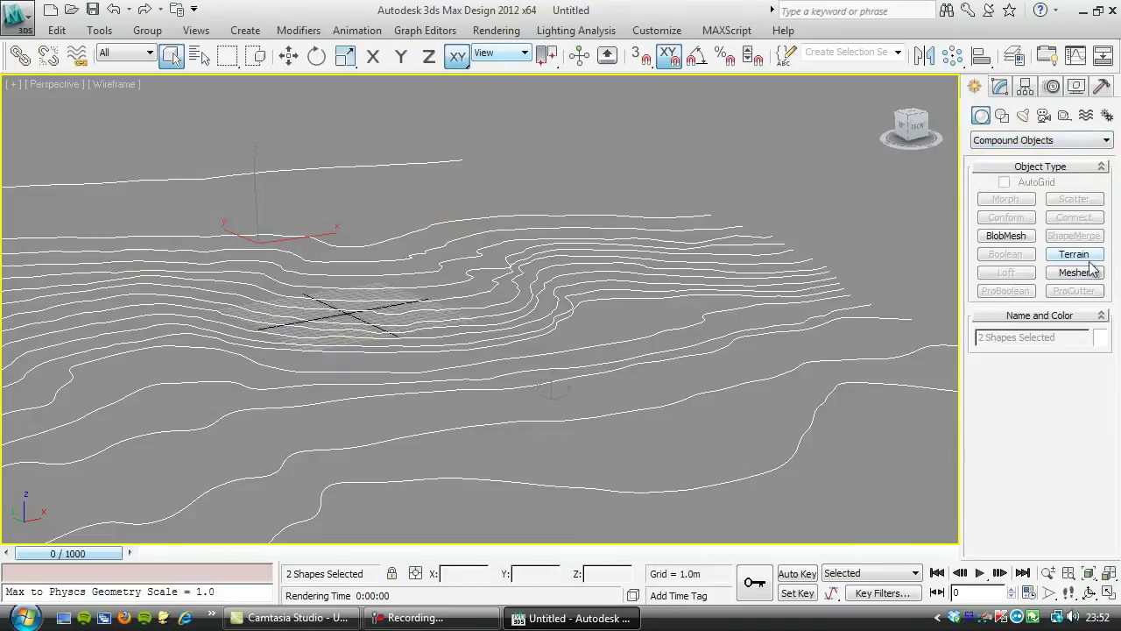
pyautogui.click(1074, 254)
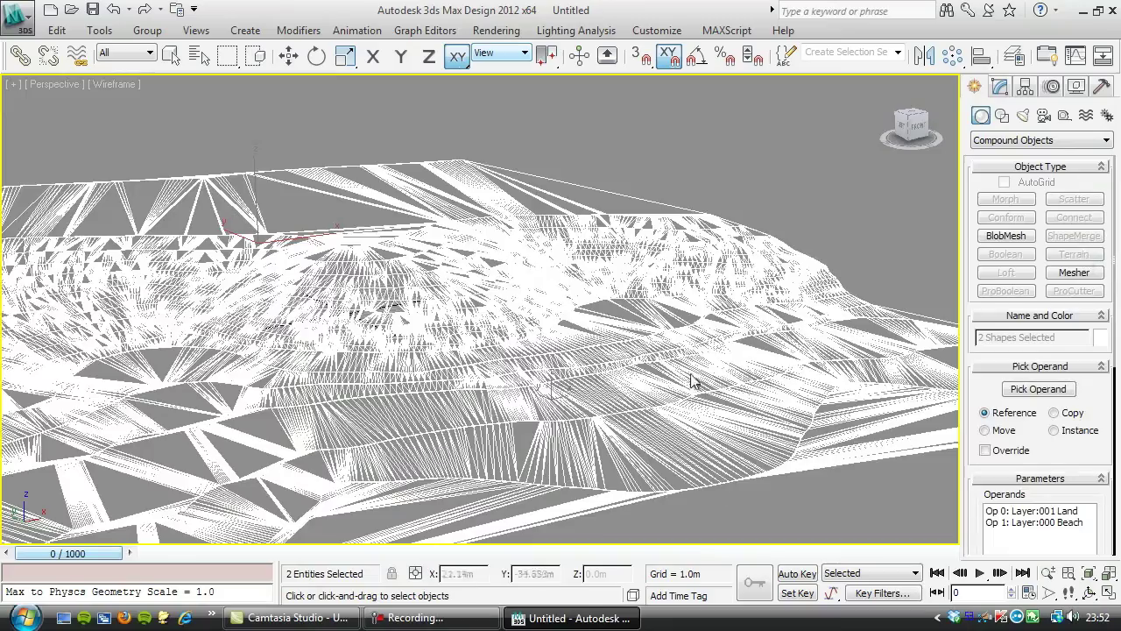
pyautogui.moveTo(421, 434); pyautogui.dragTo(346, 385, button='middle')
pyautogui.press('F3')
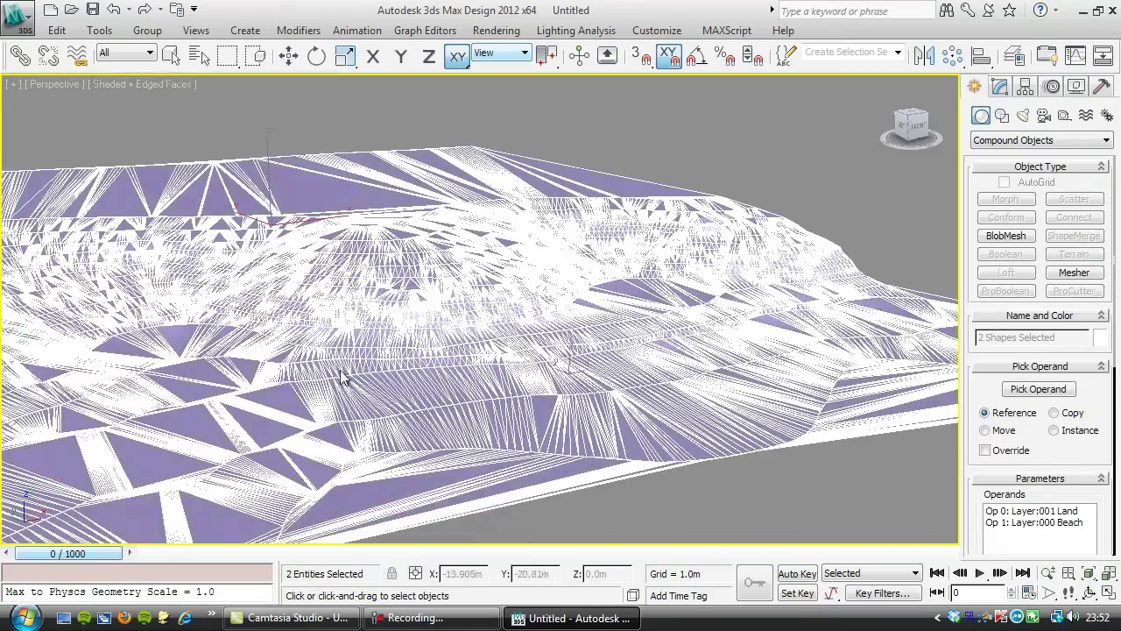
pyautogui.moveTo(462, 337)
pyautogui.keyDown('alt'); pyautogui.mouseDown(button='middle')
pyautogui.moveTo(436, 434)
pyautogui.moveTo(433, 307)
pyautogui.moveTo(446, 361)
pyautogui.mouseUp(button='middle'); pyautogui.keyUp('alt')
pyautogui.scroll(2, 447, 361)
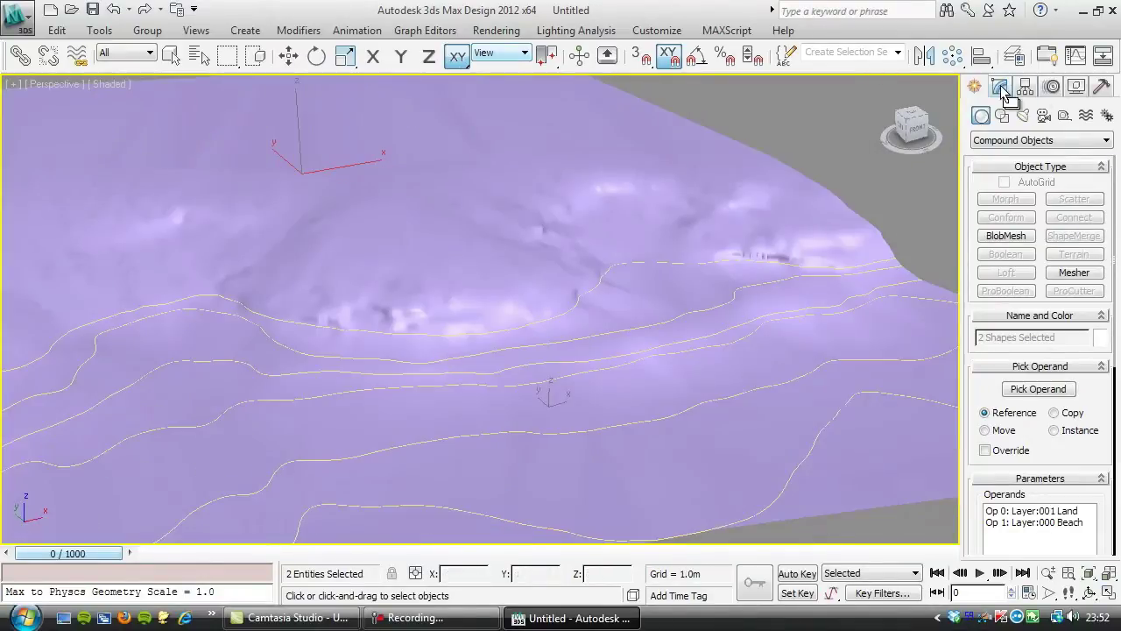
pyautogui.rightClick(675, 216)
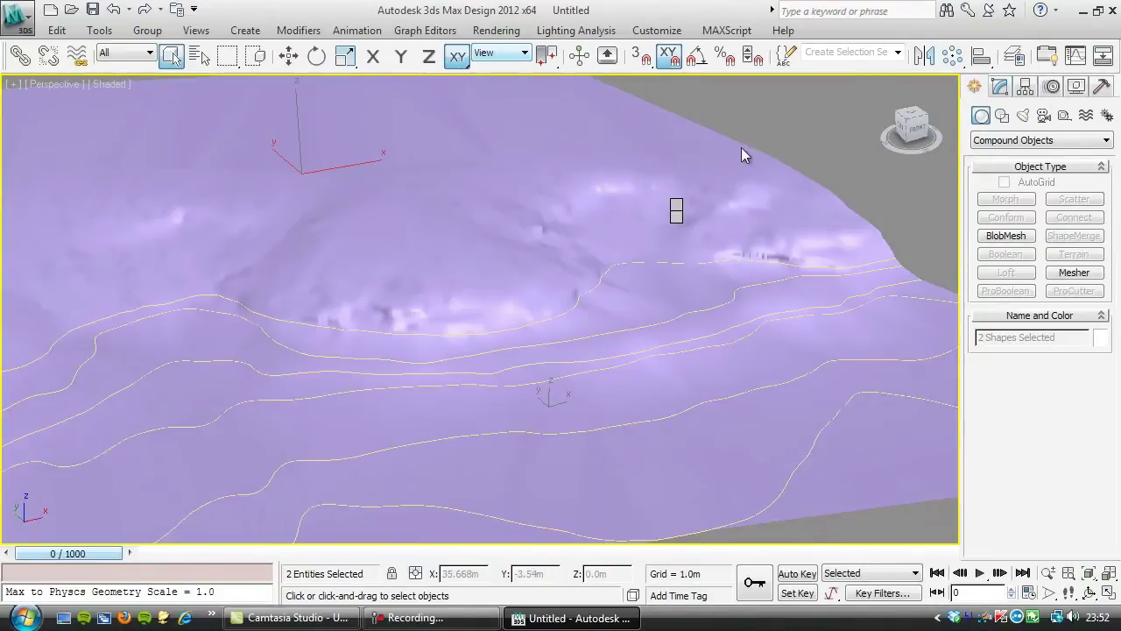
# Step: Select the terrain object, then the Layer:000 Beach contour shape
pyautogui.keyDown('alt'); pyautogui.moveTo(740, 262); pyautogui.dragTo(664, 306, button='middle'); pyautogui.keyUp('alt')
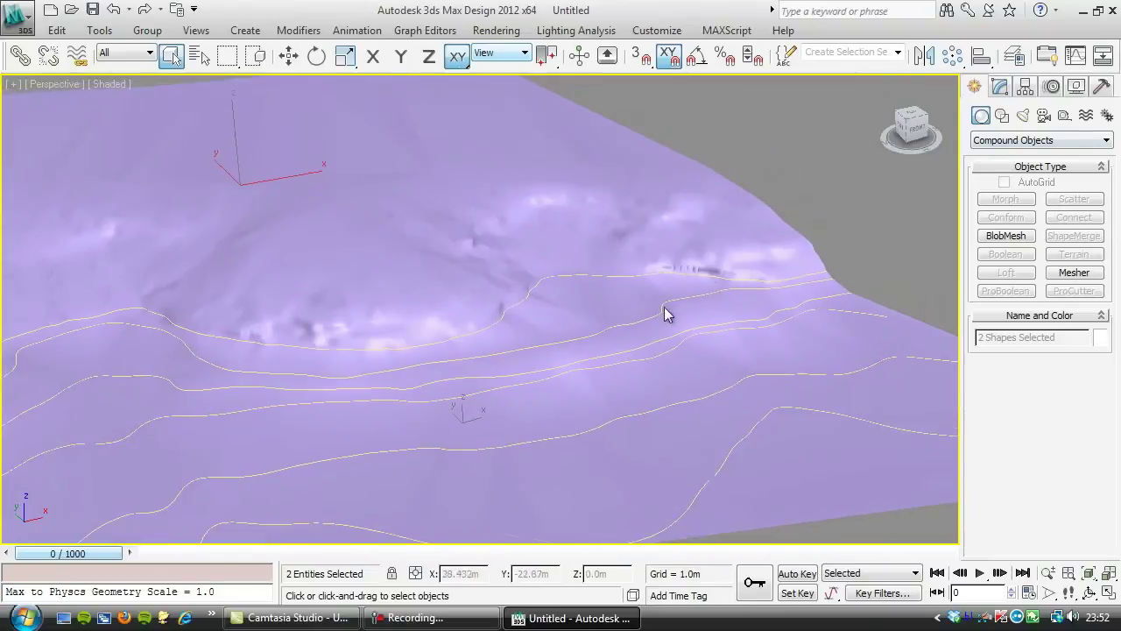
pyautogui.click(830, 184)
pyautogui.click(732, 290)
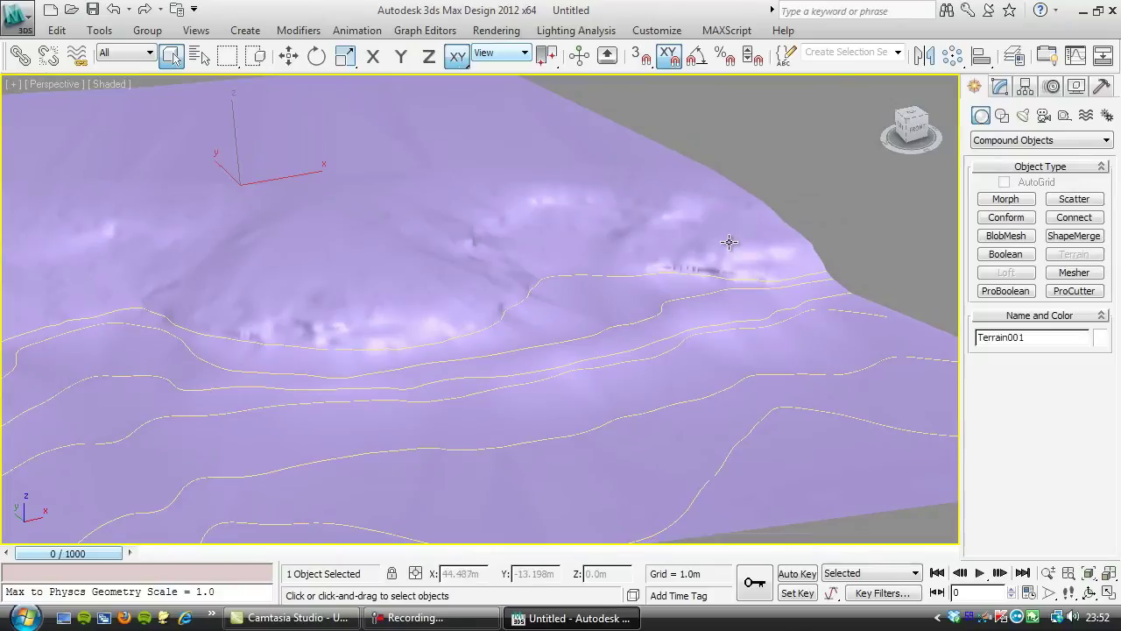
pyautogui.click(799, 314)
# Step: Delete the selected Beach contour shape and select Terrain001 in the Modify panel
pyautogui.press('Delete')
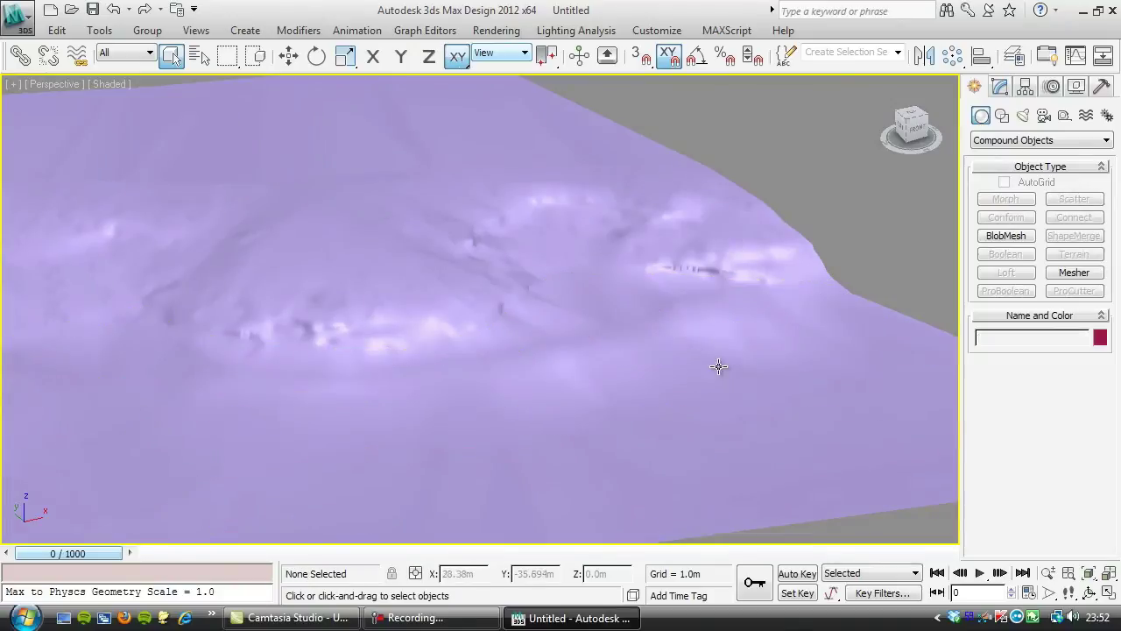
pyautogui.keyDown('alt'); pyautogui.moveTo(583, 355); pyautogui.dragTo(473, 325, button='middle'); pyautogui.keyUp('alt')
pyautogui.click(1010, 88)
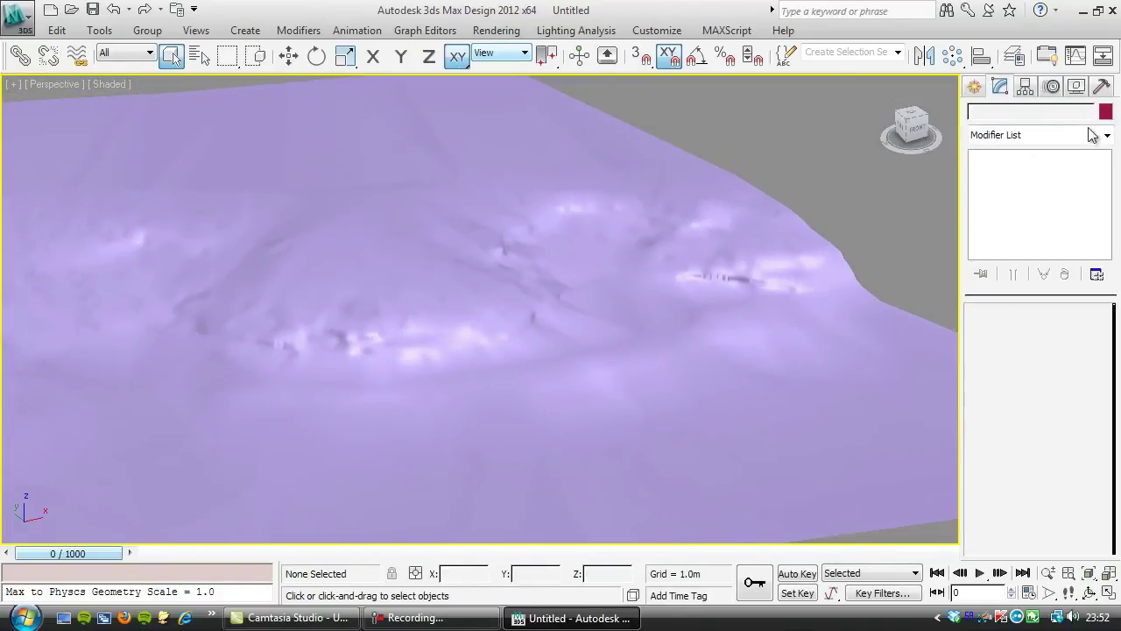
pyautogui.click(526, 238)
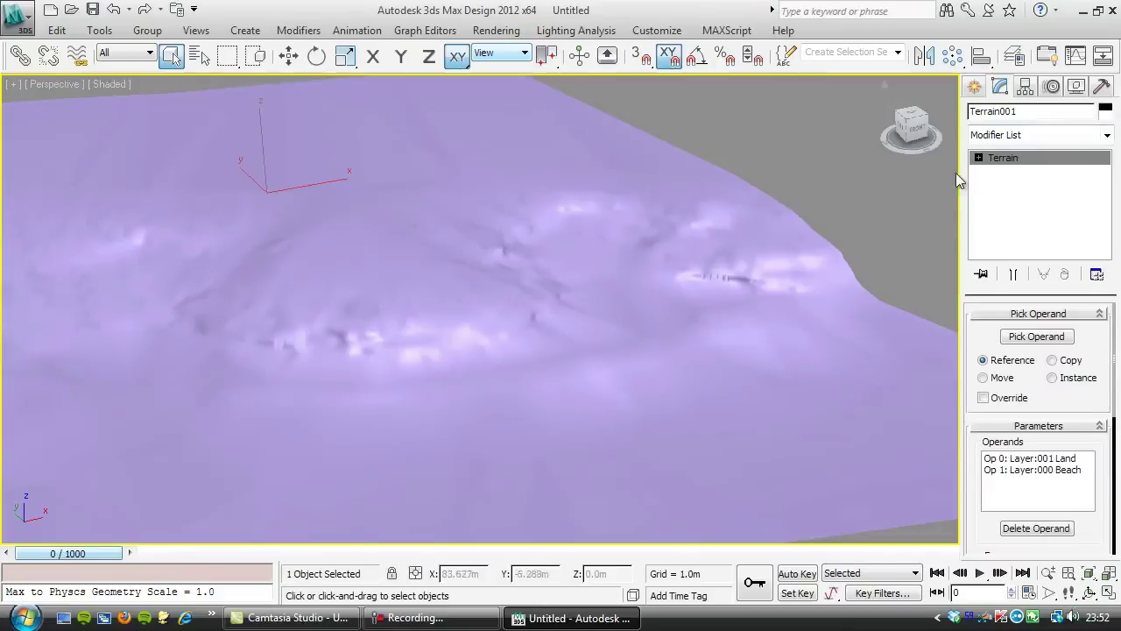
# Step: Add a Smooth modifier to Terrain001, leaving Auto Smooth off
pyautogui.click(1108, 135)
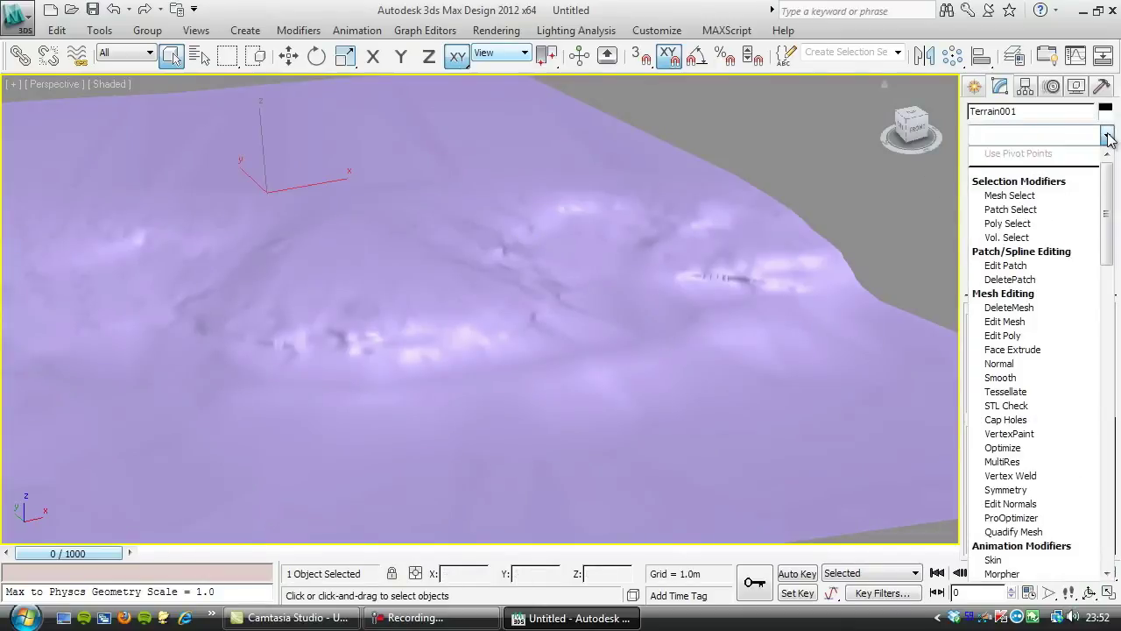
pyautogui.click(1002, 380)
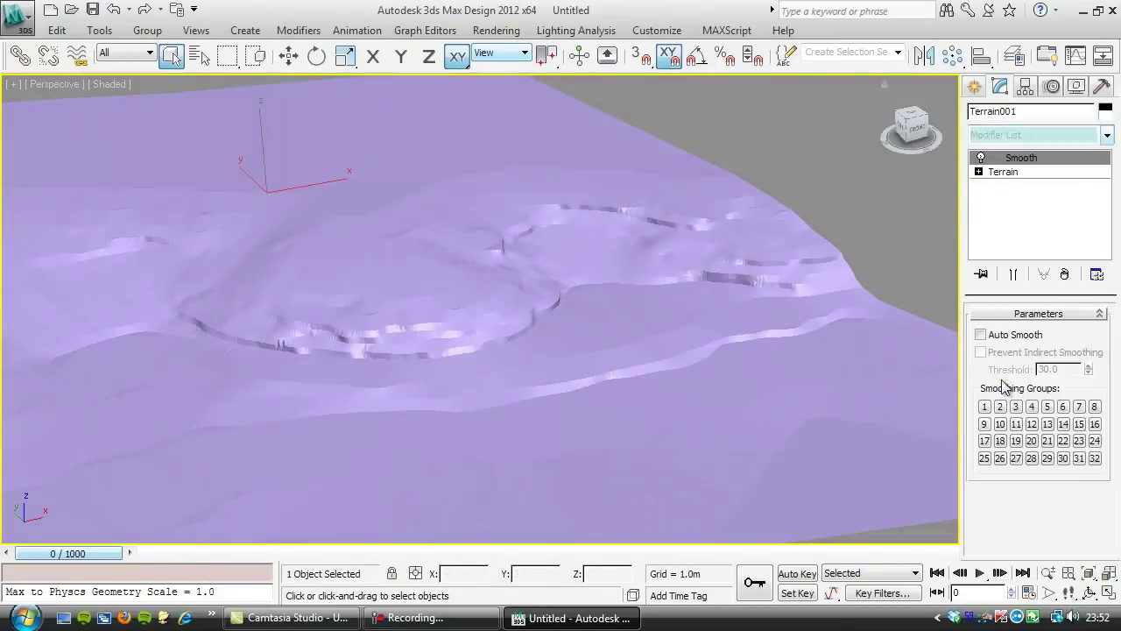
pyautogui.click(982, 335)
pyautogui.click(982, 336)
pyautogui.scroll(-3, 289, 346)
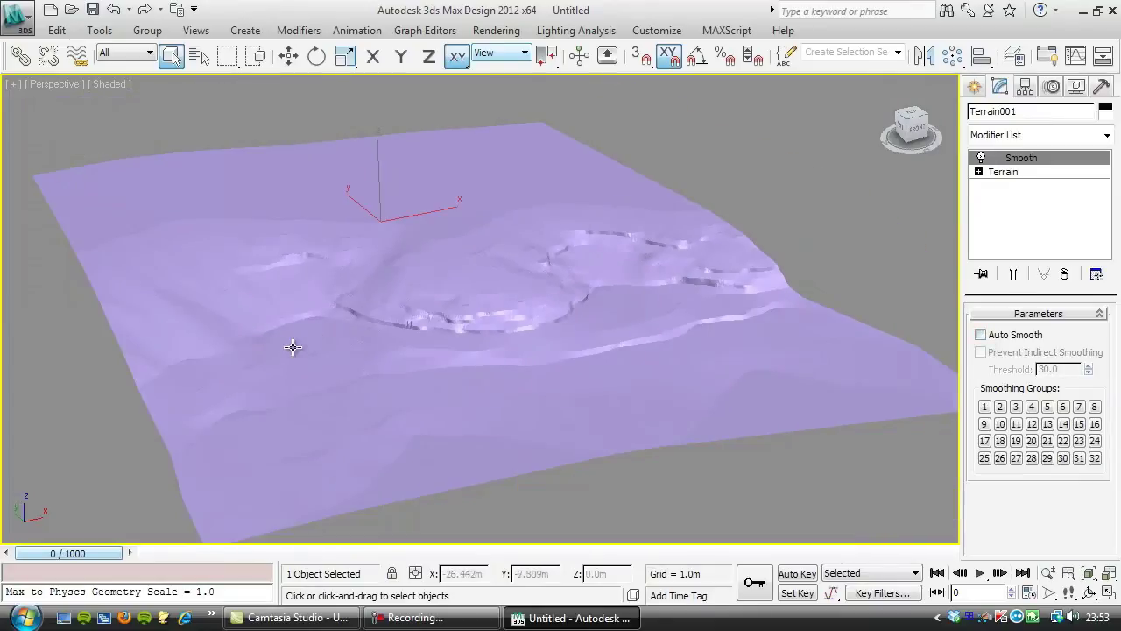
pyautogui.keyDown('alt'); pyautogui.moveTo(361, 314); pyautogui.dragTo(382, 336, button='middle'); pyautogui.keyUp('alt')
pyautogui.click(16, 16)
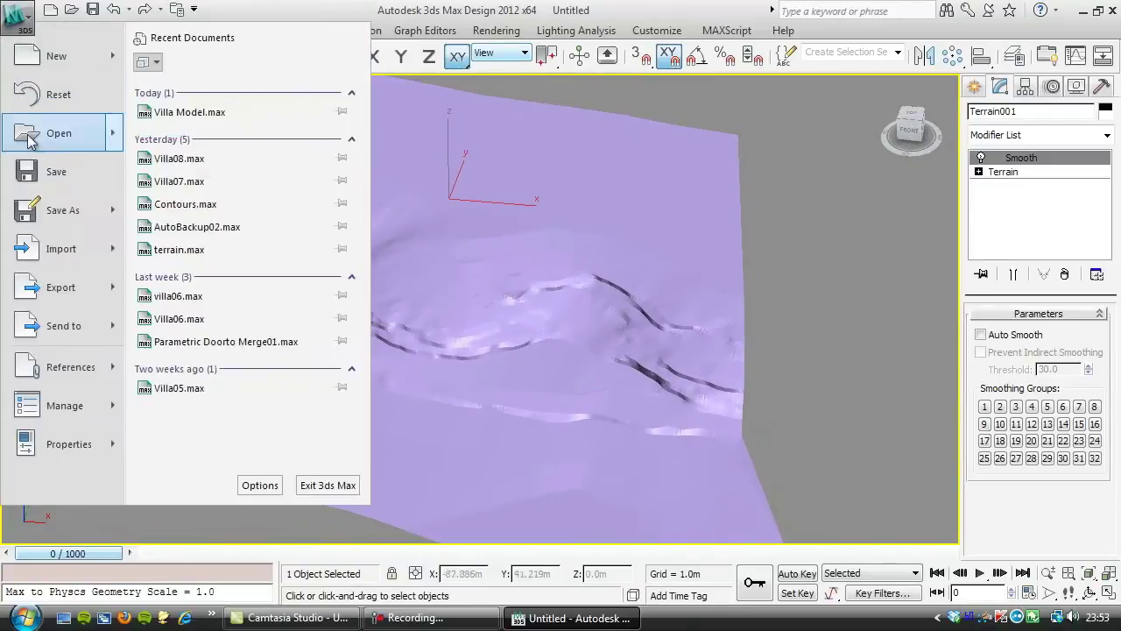
pyautogui.moveTo(109, 257)
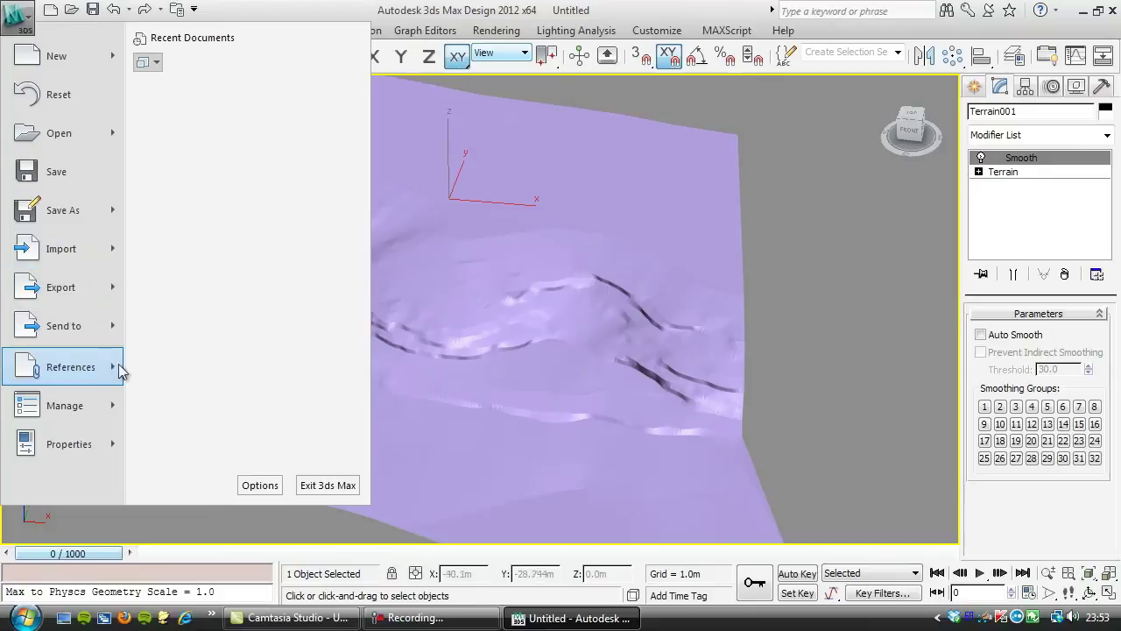
pyautogui.click(197, 265)
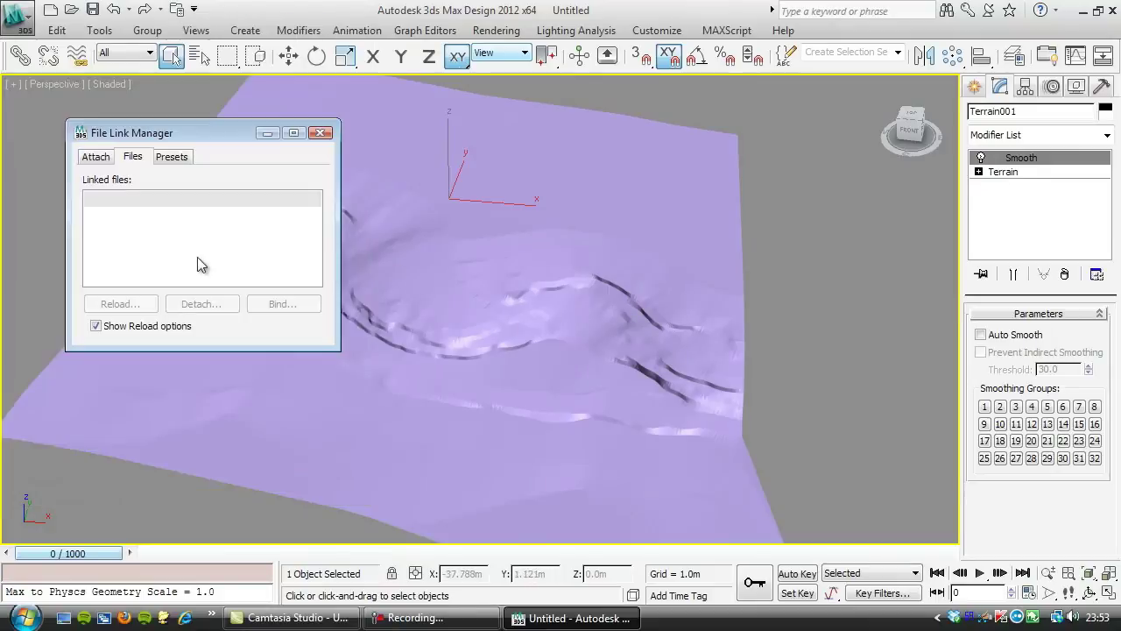
pyautogui.click(97, 157)
pyautogui.click(104, 181)
pyautogui.click(178, 115)
pyautogui.click(918, 556)
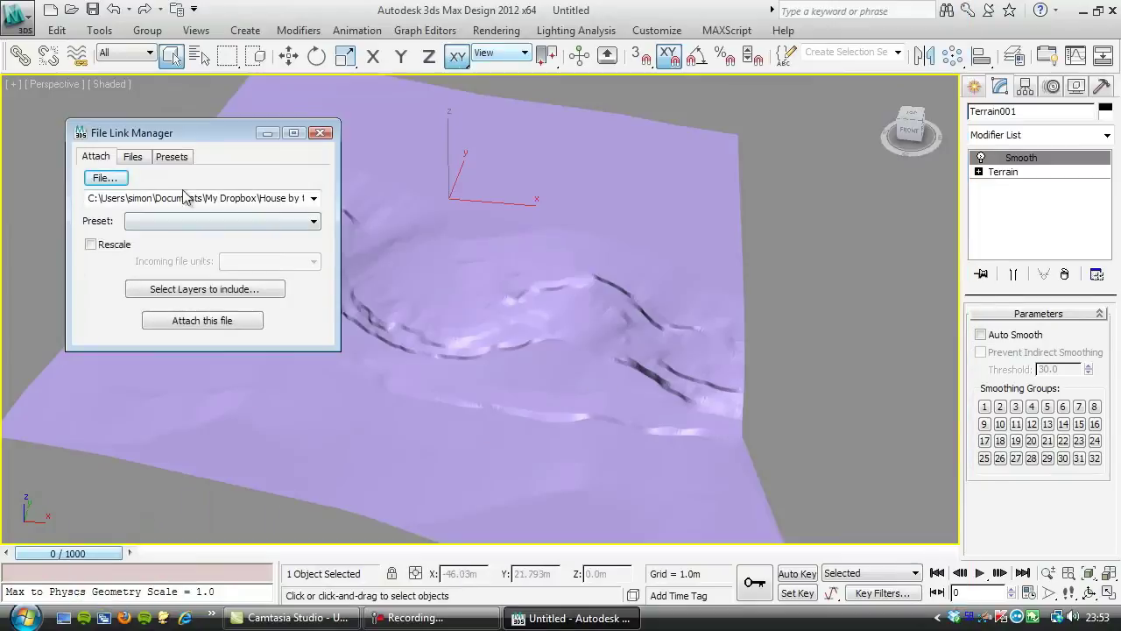
pyautogui.click(158, 292)
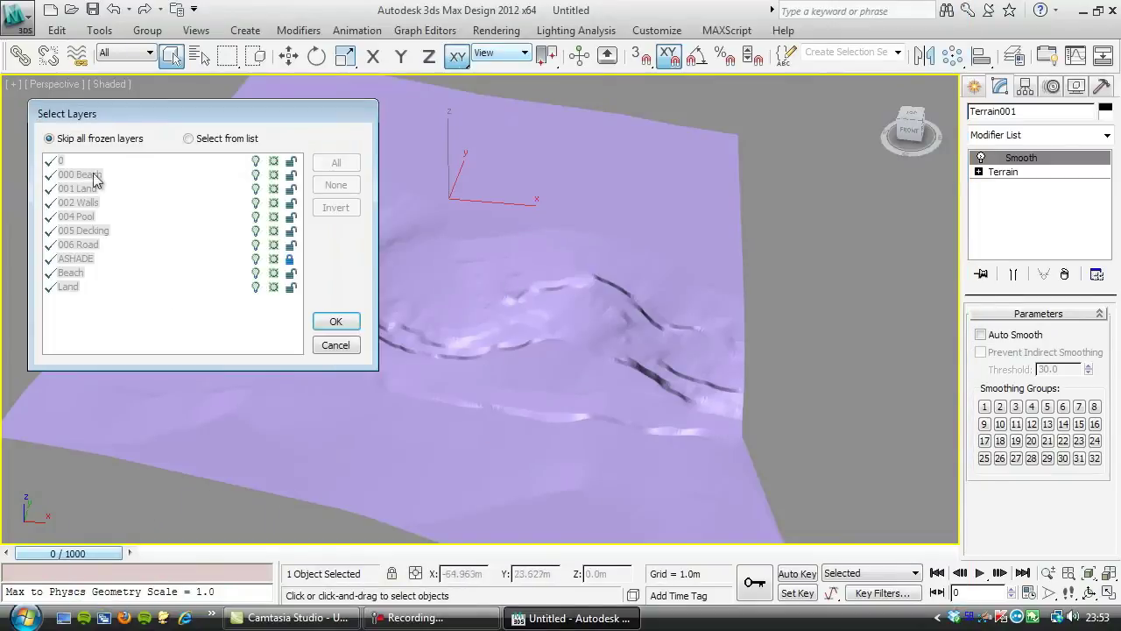
pyautogui.click(188, 139)
pyautogui.click(71, 175)
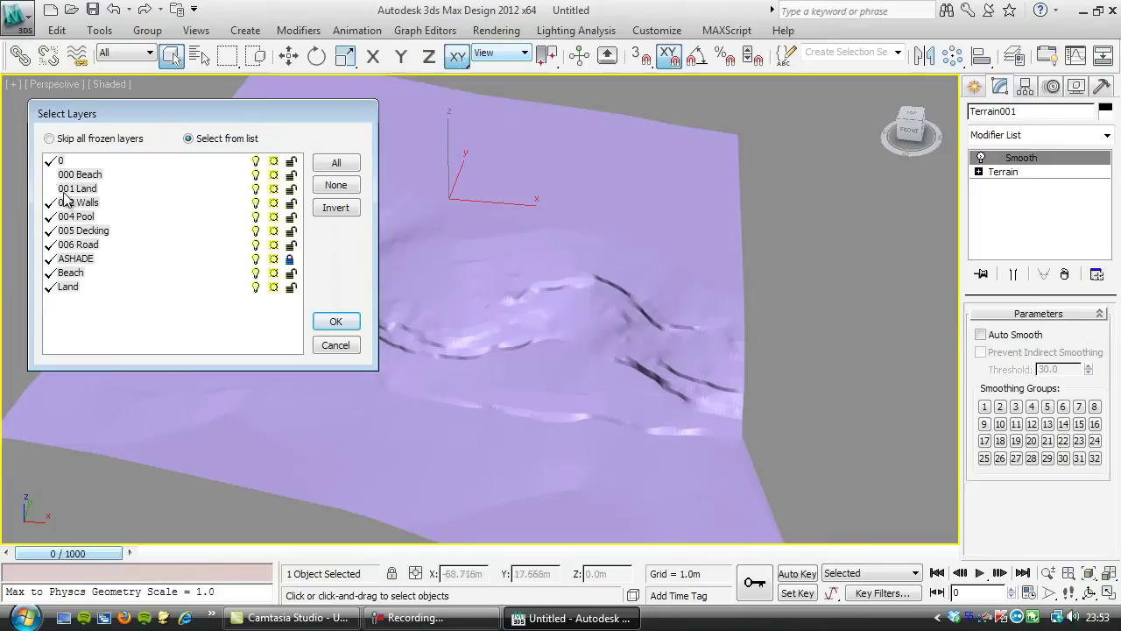
pyautogui.click(336, 207)
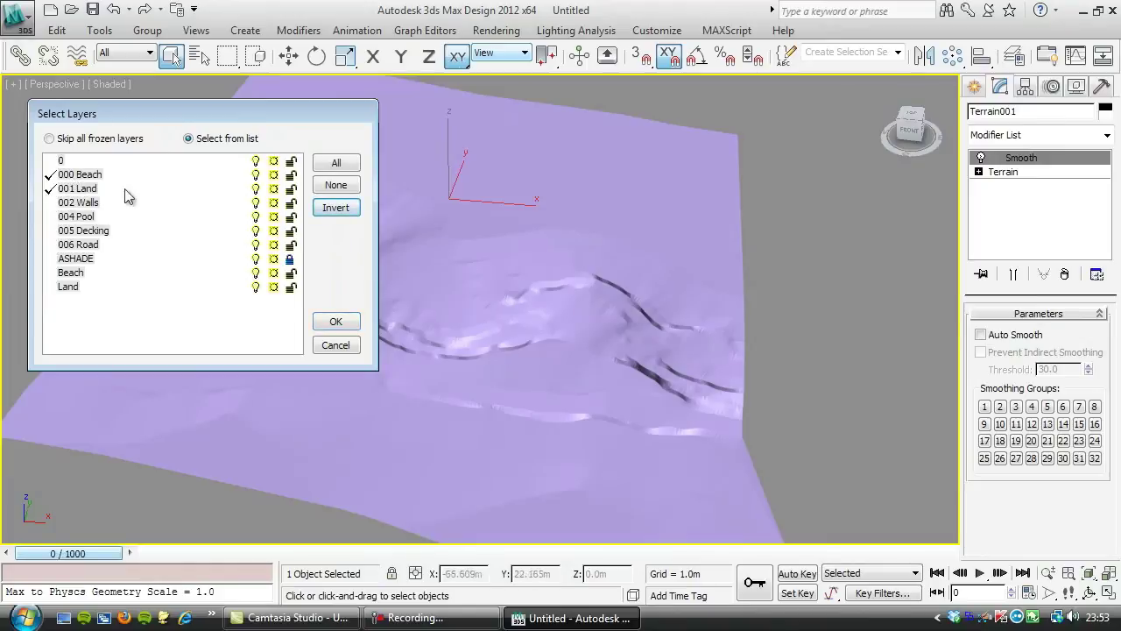
pyautogui.click(335, 322)
pyautogui.click(202, 321)
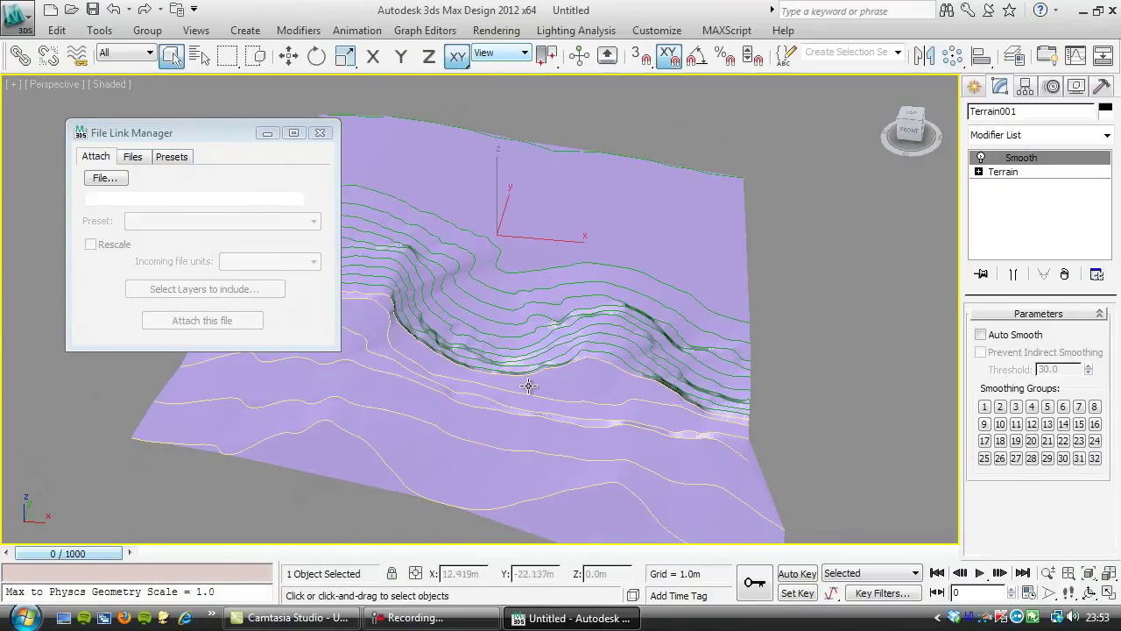
pyautogui.keyDown('alt'); pyautogui.moveTo(523, 382); pyautogui.dragTo(528, 316, button='middle'); pyautogui.keyUp('alt')
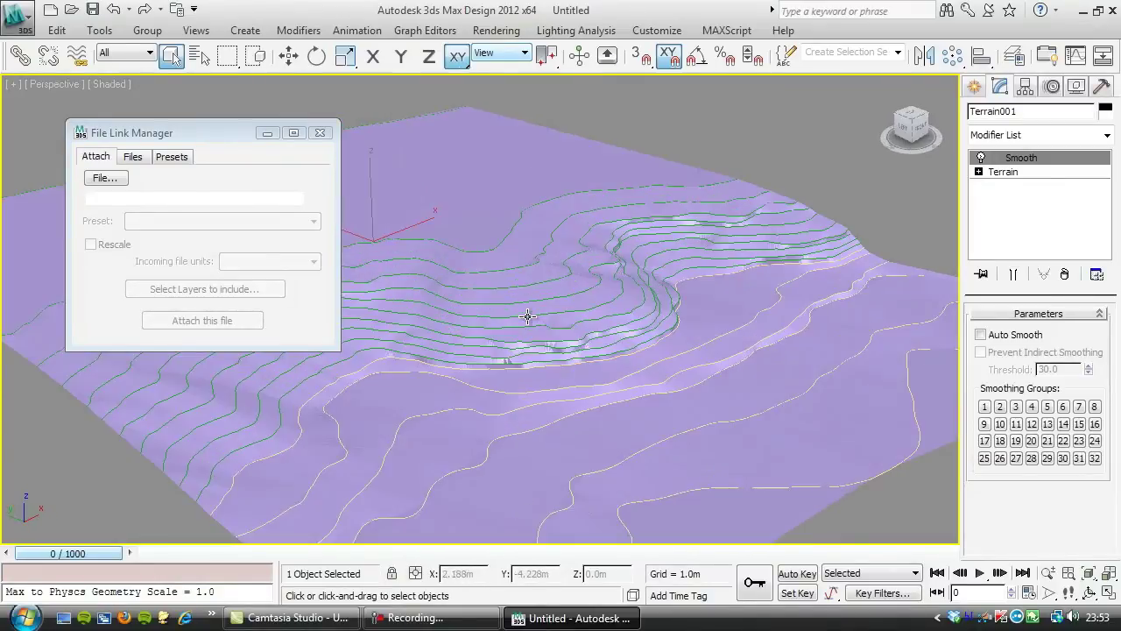
pyautogui.scroll(6, 527, 316)
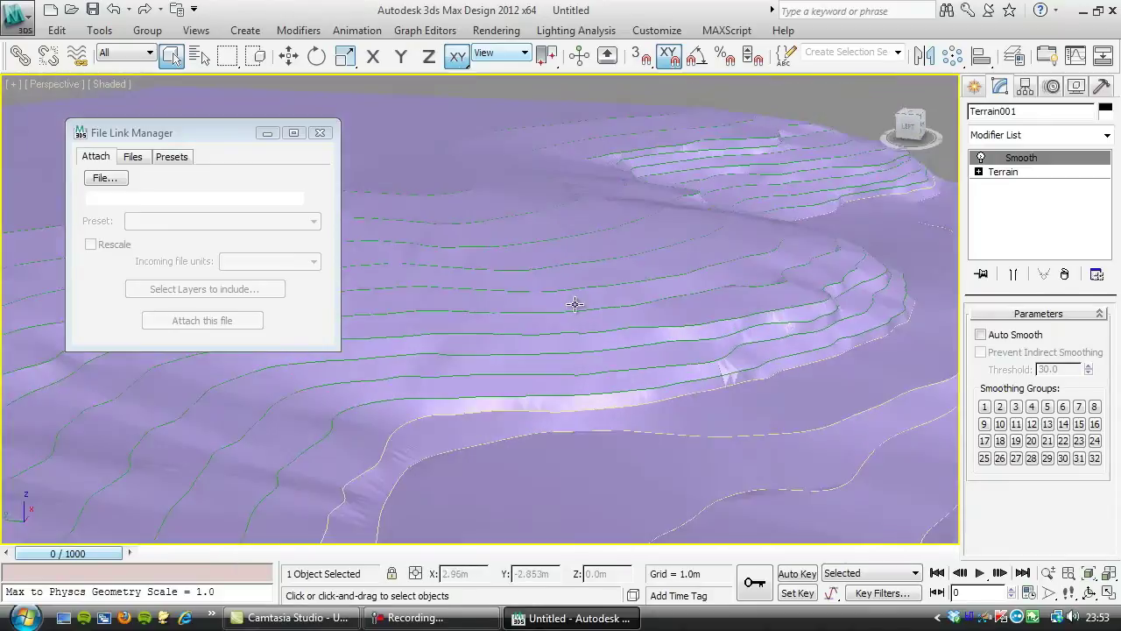
pyautogui.keyDown('alt'); pyautogui.moveTo(576, 304); pyautogui.dragTo(400, 321, button='middle'); pyautogui.keyUp('alt')
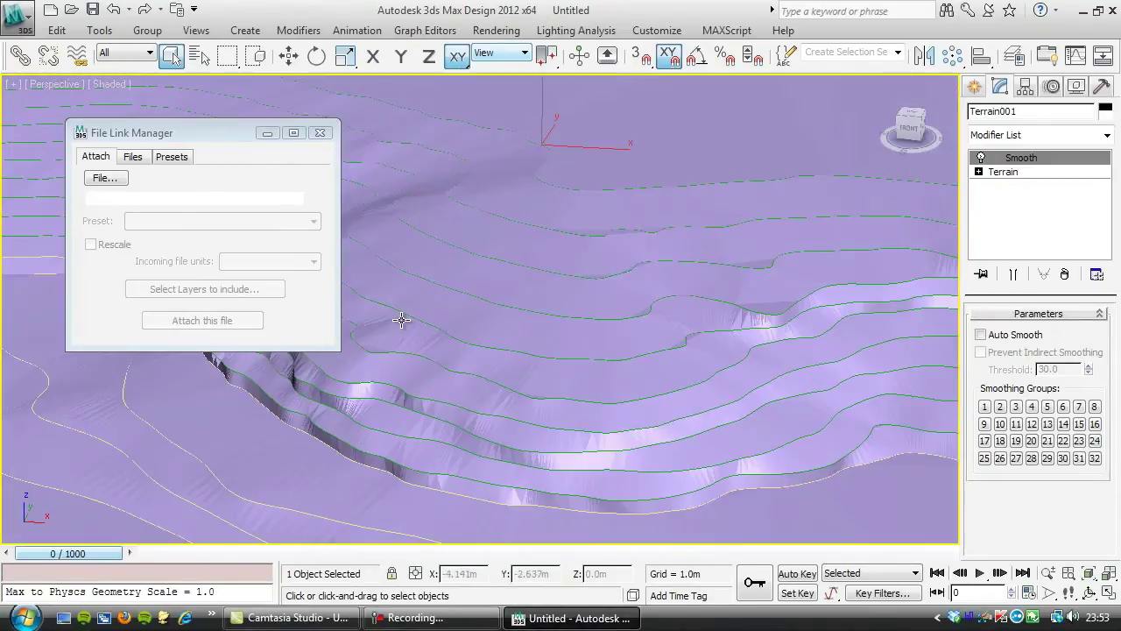
pyautogui.click(151, 156)
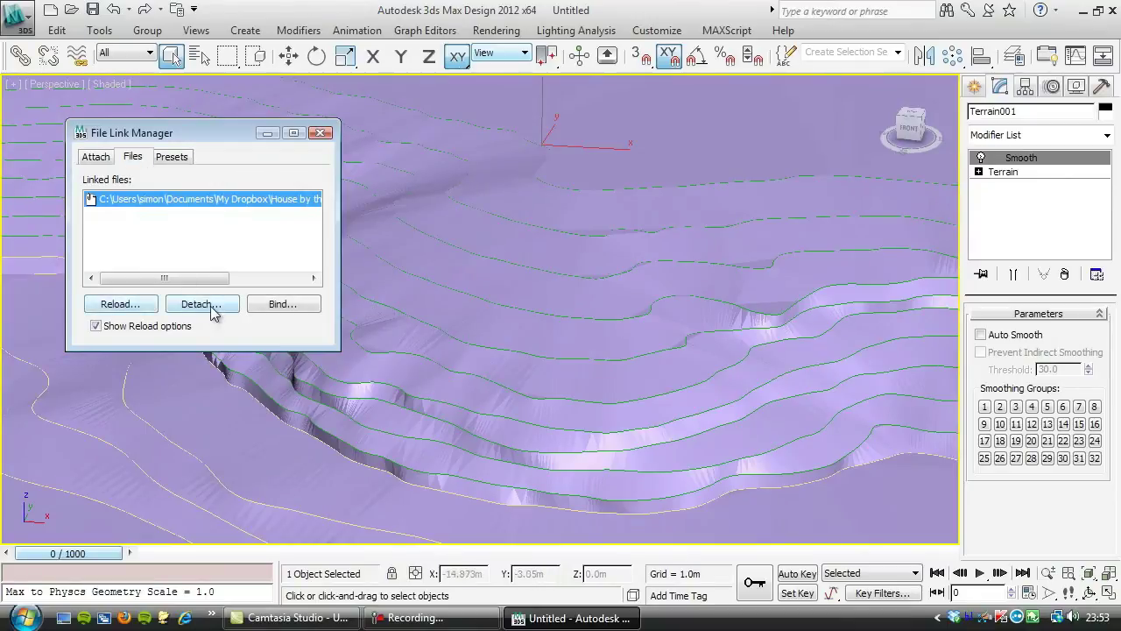
pyautogui.click(199, 305)
pyautogui.click(581, 384)
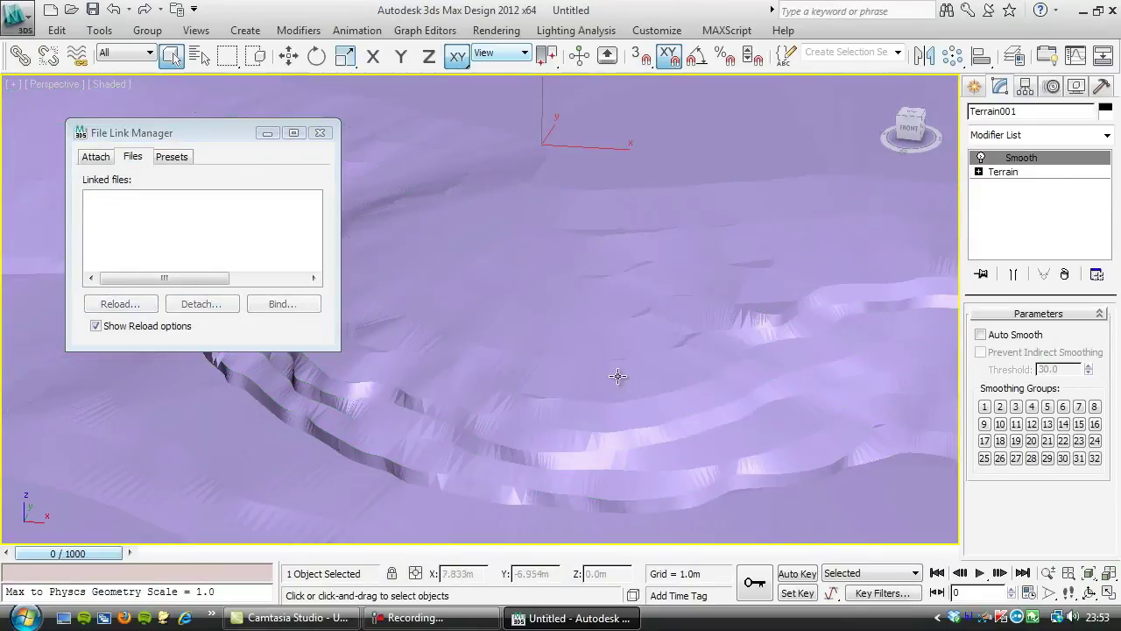
pyautogui.click(320, 132)
# Step: Select Terrain in the modifier stack, turn on Shaded + Edged Faces (F4), and orbit to a low oblique view
pyautogui.scroll(-5, 462, 282)
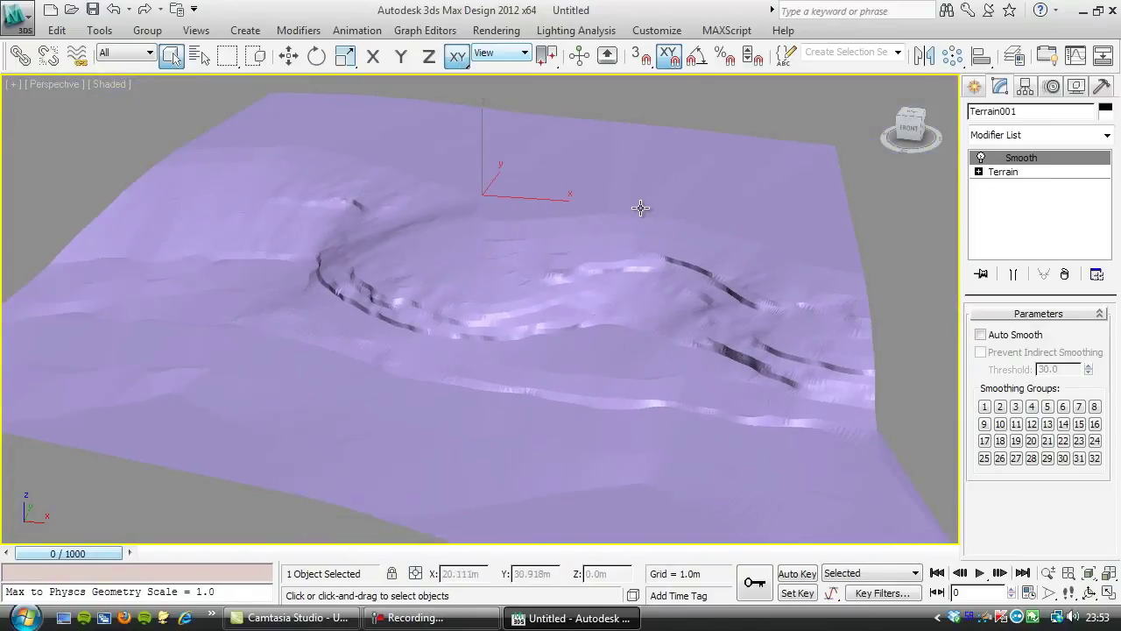
pyautogui.click(1041, 173)
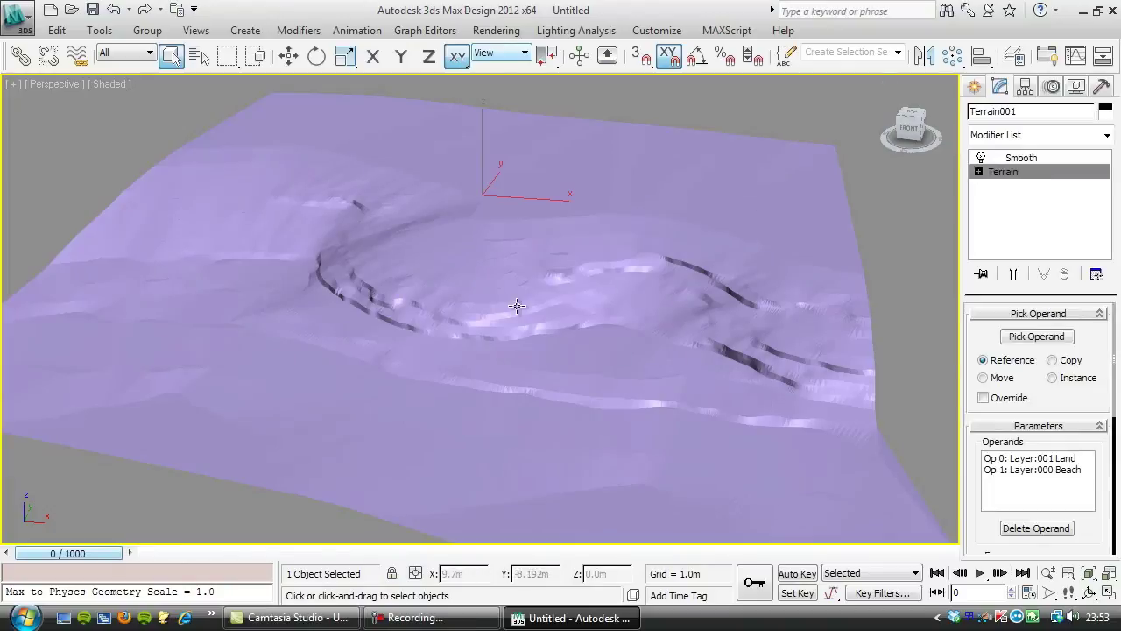
pyautogui.scroll(-3, 447, 286)
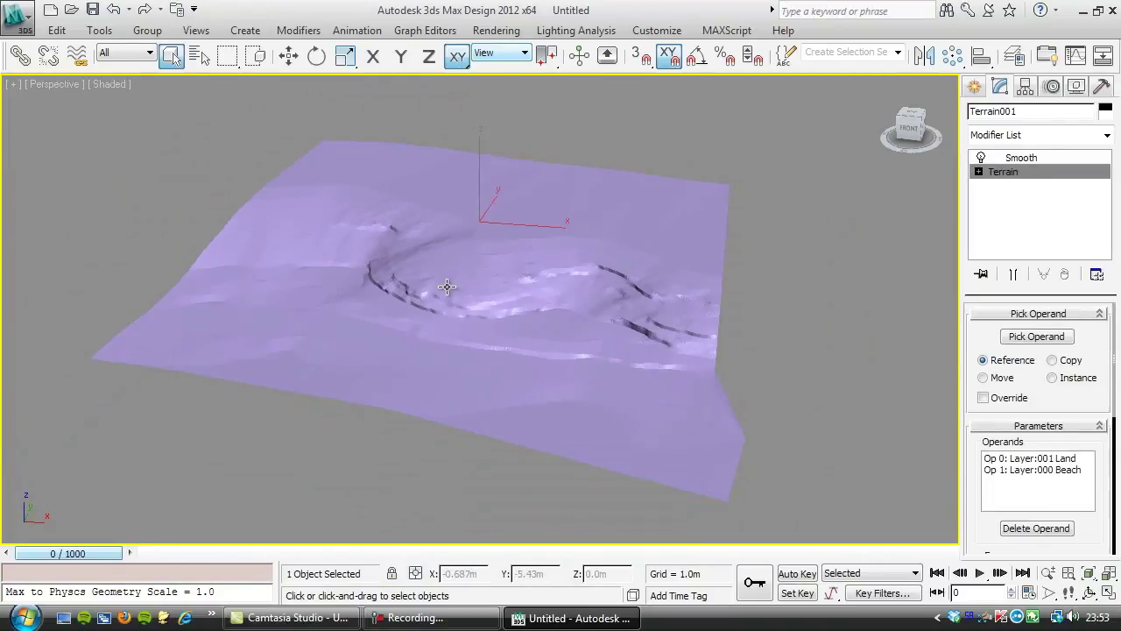
pyautogui.press('F4')
pyautogui.scroll(10, 490, 273)
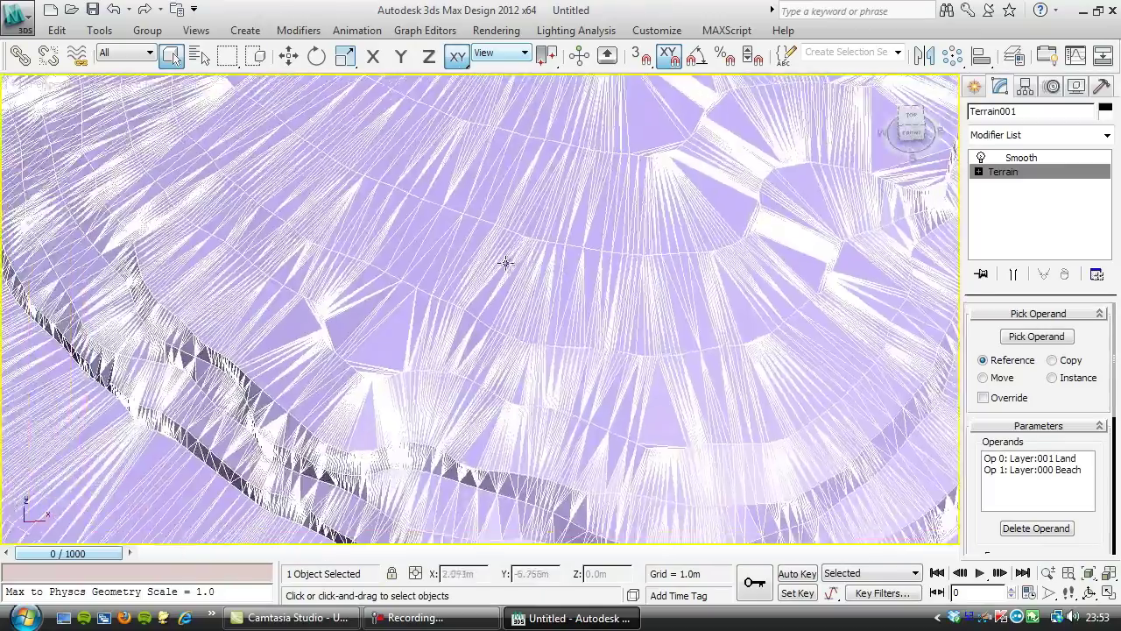
pyautogui.keyDown('alt'); pyautogui.moveTo(505, 262); pyautogui.dragTo(455, 360, button='middle'); pyautogui.keyUp('alt')
pyautogui.scroll(-3, 455, 359)
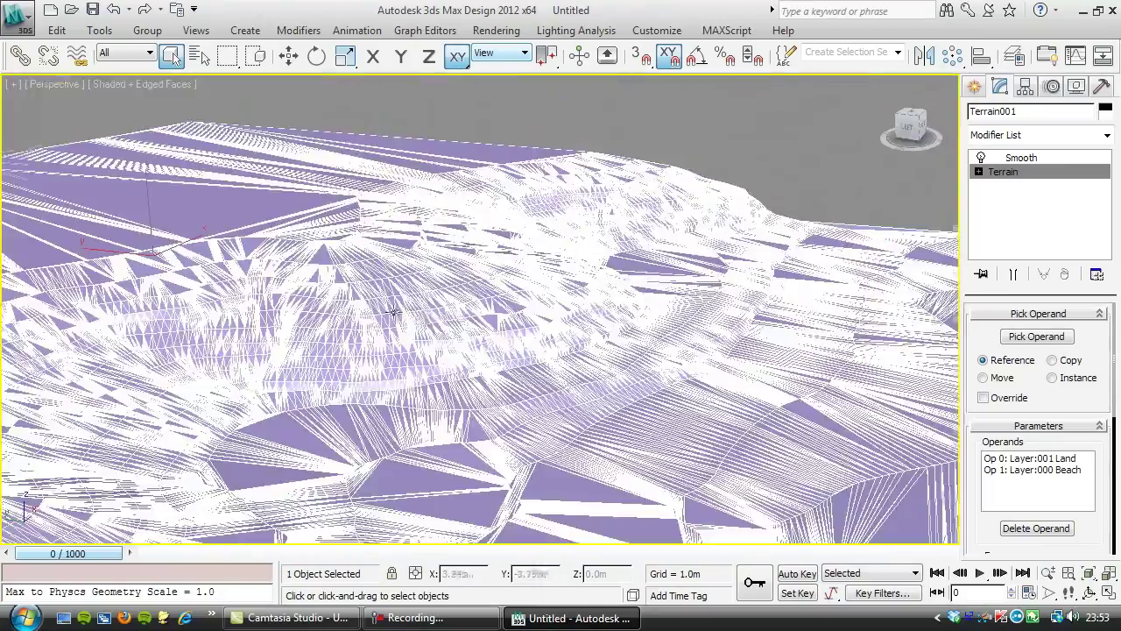